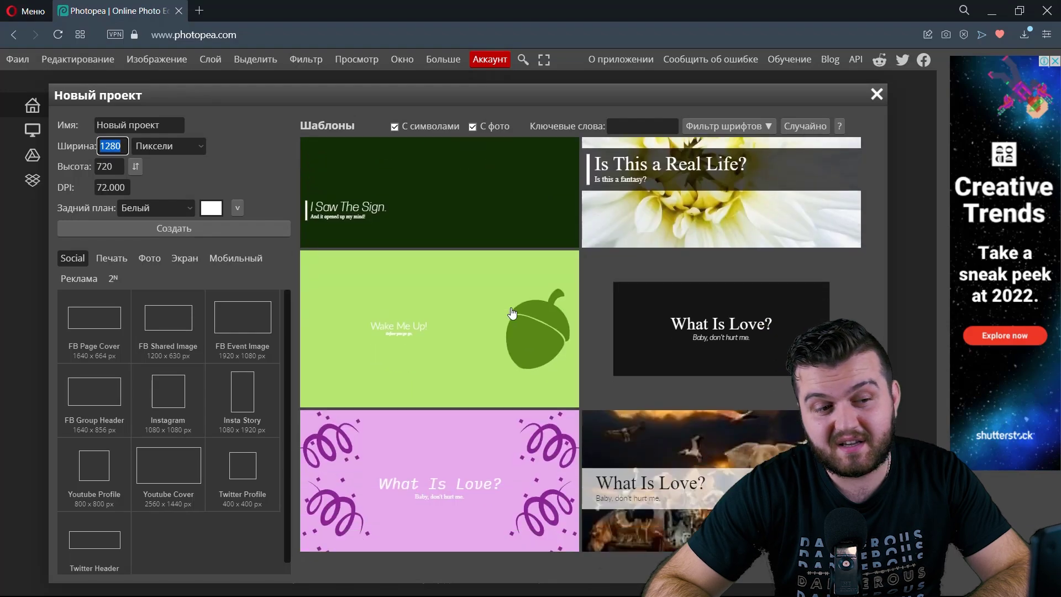
Browse the project templates and create a blank 1280 × 720 pixel project with a white background at 72 DPI
{"action": "scroll", "coordinate": [682, 295], "scroll_direction": "down", "scroll_amount": 15}
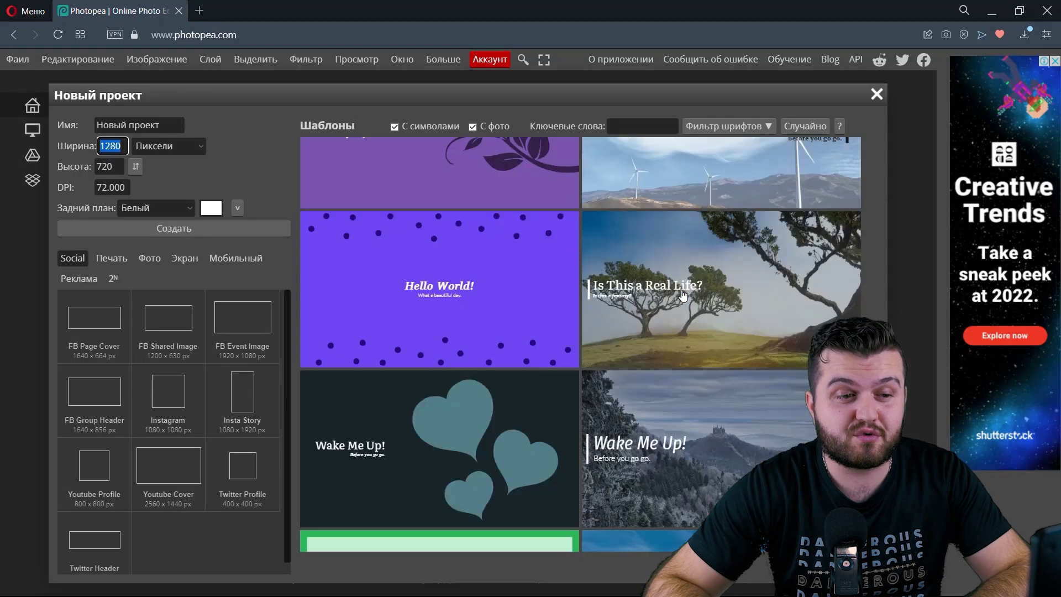
{"action": "scroll", "coordinate": [684, 297], "scroll_direction": "down", "scroll_amount": 15}
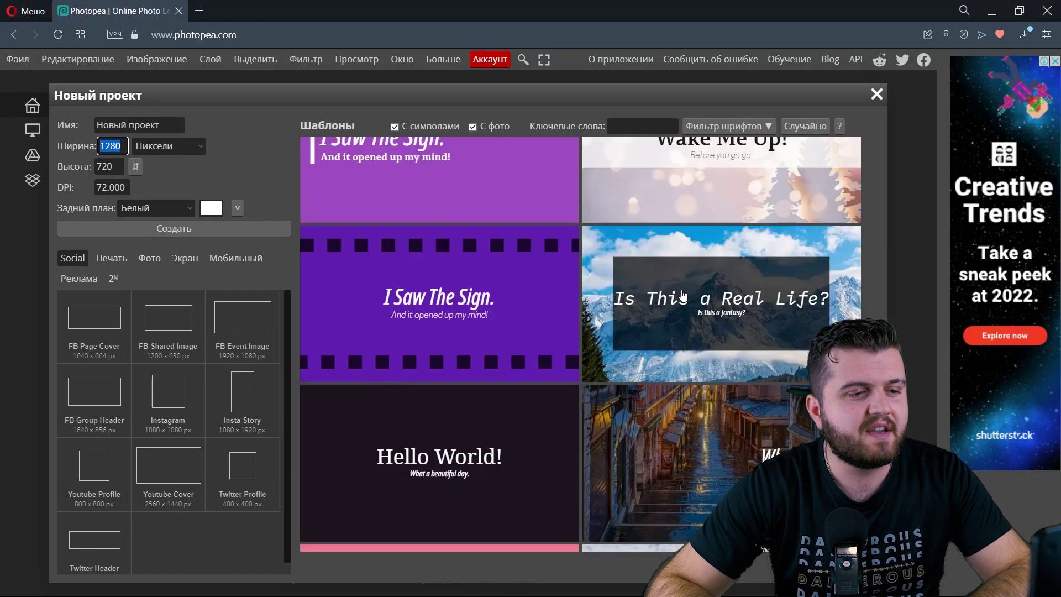
{"action": "scroll", "coordinate": [446, 333], "scroll_direction": "down", "scroll_amount": 10}
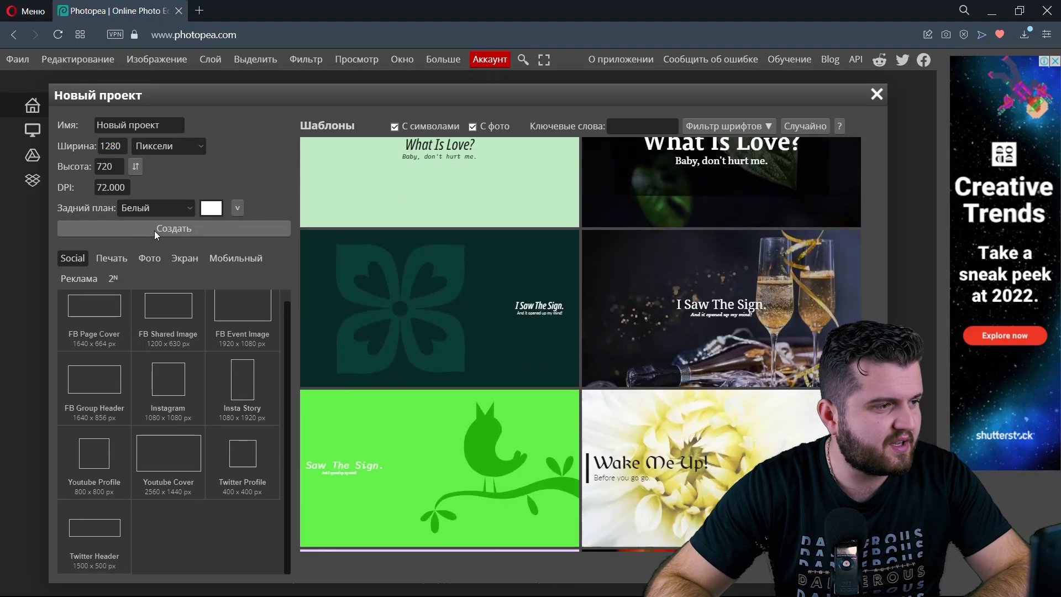
{"action": "left_click", "coordinate": [154, 231]}
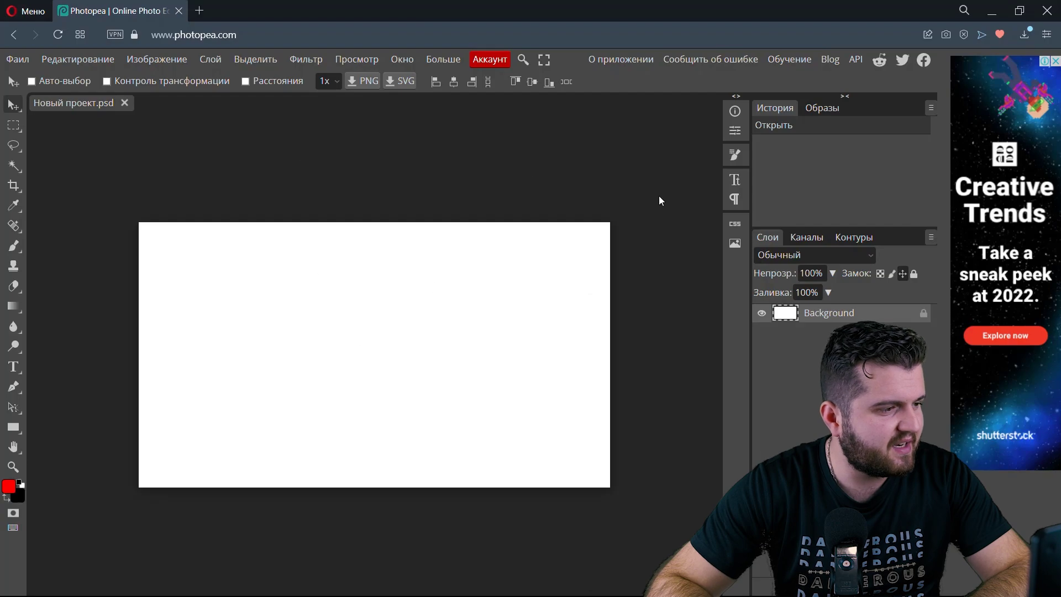
{"action": "scroll", "coordinate": [659, 203], "scroll_direction": "down", "scroll_amount": 2}
{"action": "scroll", "coordinate": [322, 234], "scroll_direction": "up", "scroll_amount": 3}
{"action": "scroll", "coordinate": [338, 254], "scroll_direction": "down", "scroll_amount": 1}
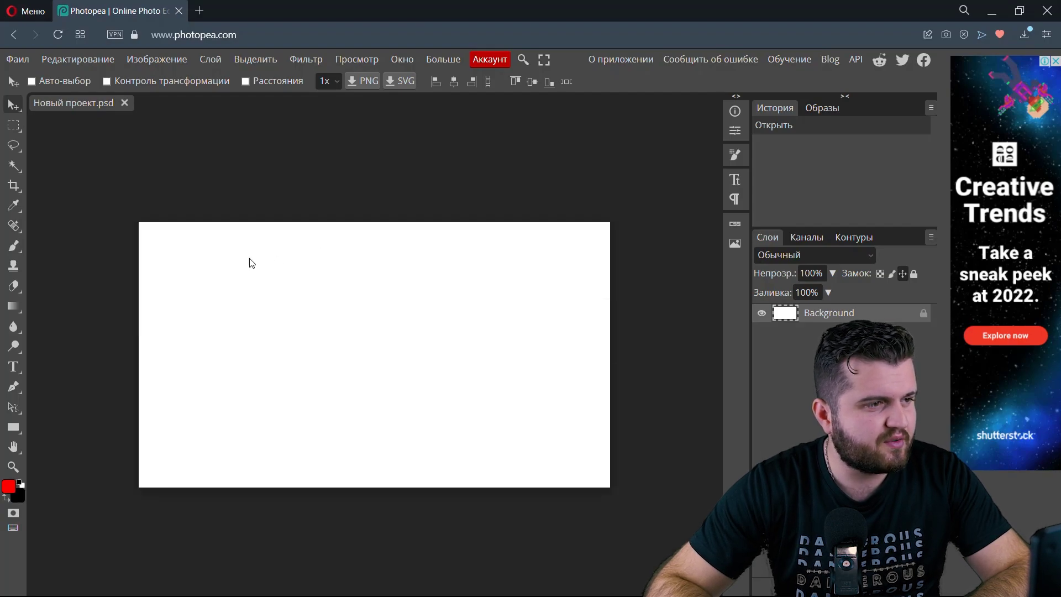
{"action": "left_click", "coordinate": [213, 61]}
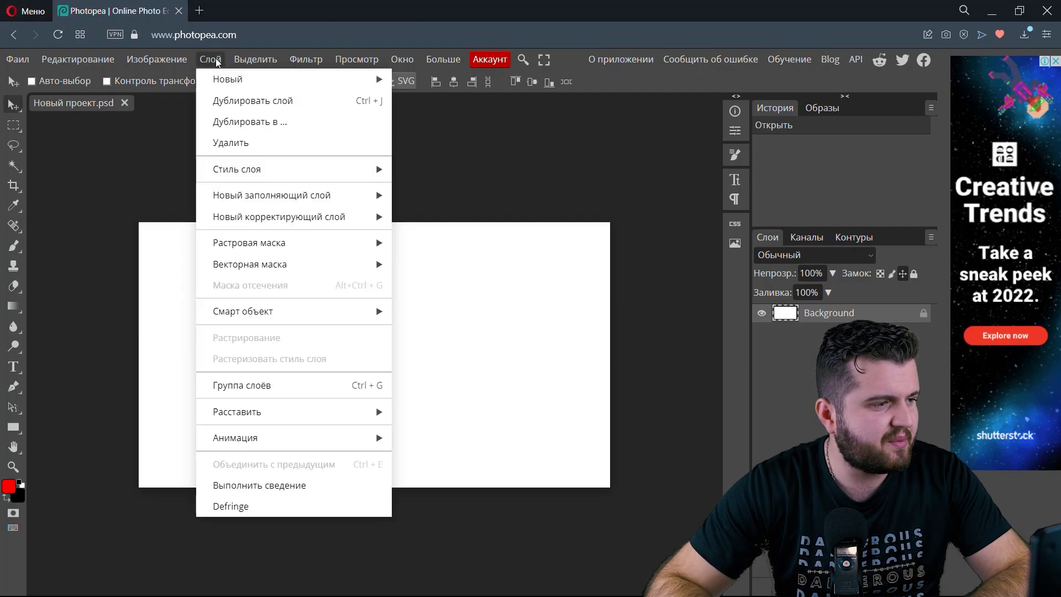
{"action": "mouse_move", "coordinate": [164, 61]}
{"action": "left_click", "coordinate": [44, 227]}
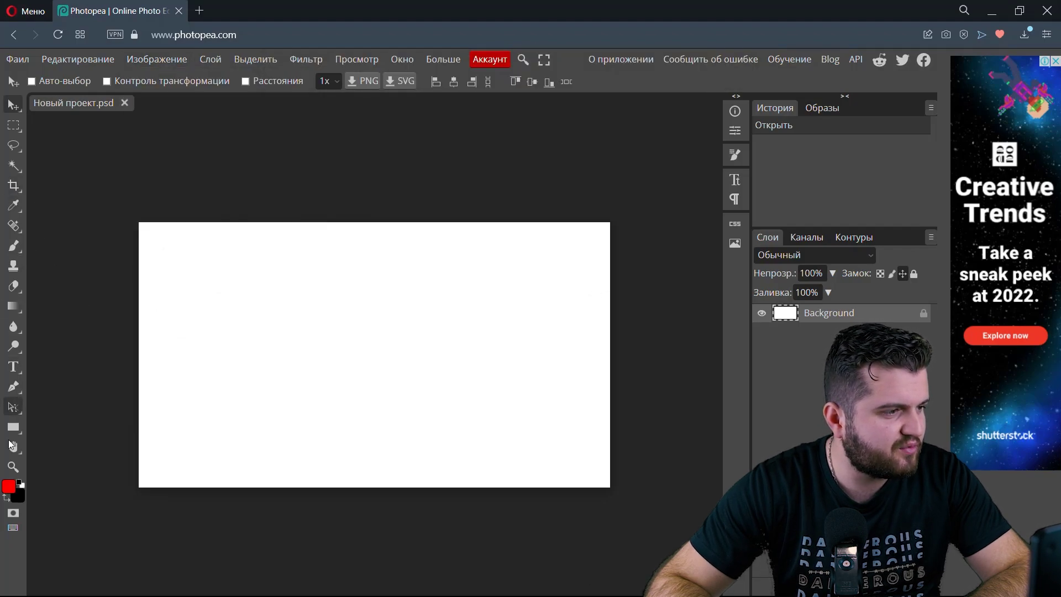
Paint two freehand red brush strokes across the middle of the white canvas
{"action": "left_click", "coordinate": [14, 207]}
{"action": "left_click", "coordinate": [15, 246]}
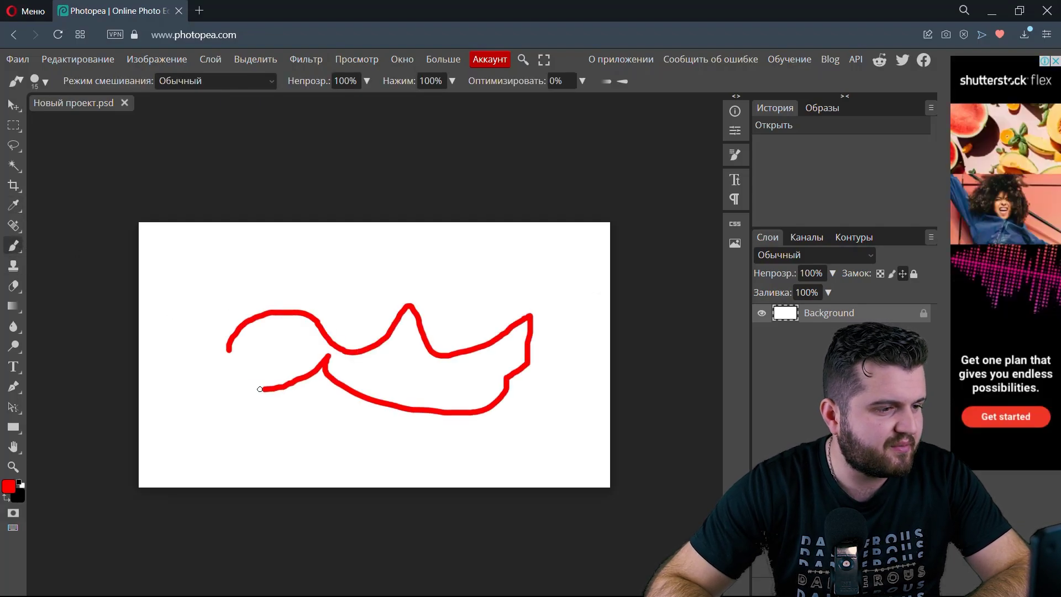
{"action": "left_click_drag", "start_coordinate": [282, 387], "coordinate": [225, 374]}
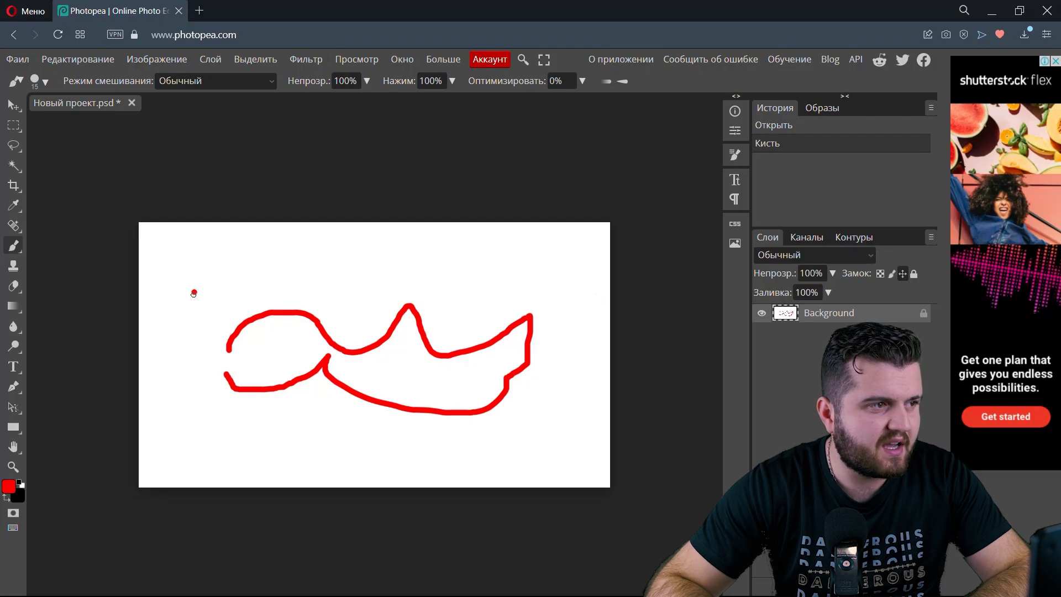
{"action": "left_click_drag", "start_coordinate": [542, 405], "coordinate": [581, 444]}
Examine the save and export formats available for the drawing, including PNG, JPG, SVG, GIF and PDF
{"action": "left_click", "coordinate": [17, 59]}
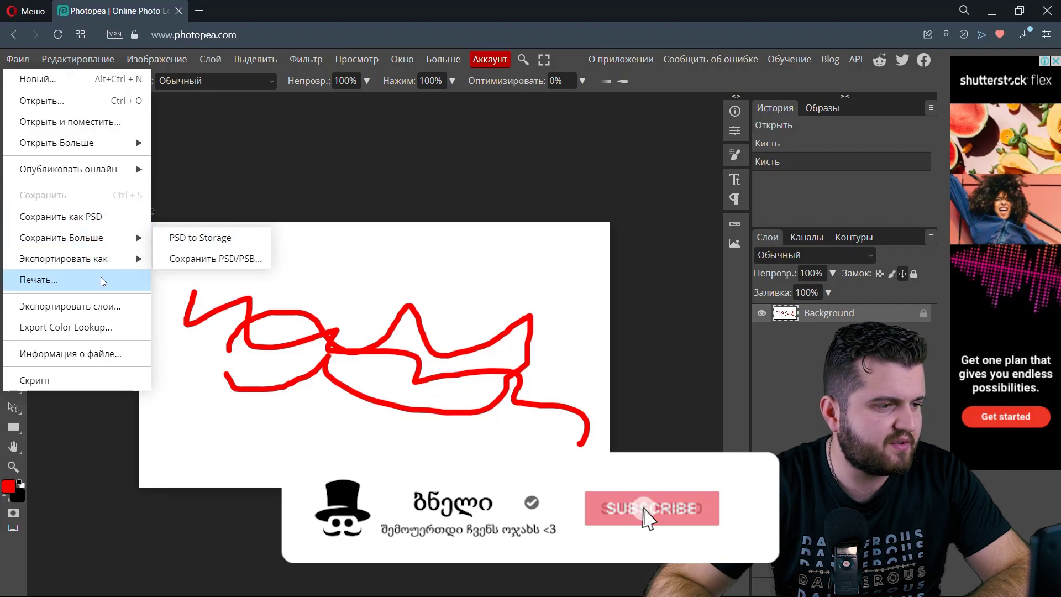
{"action": "mouse_move", "coordinate": [99, 265]}
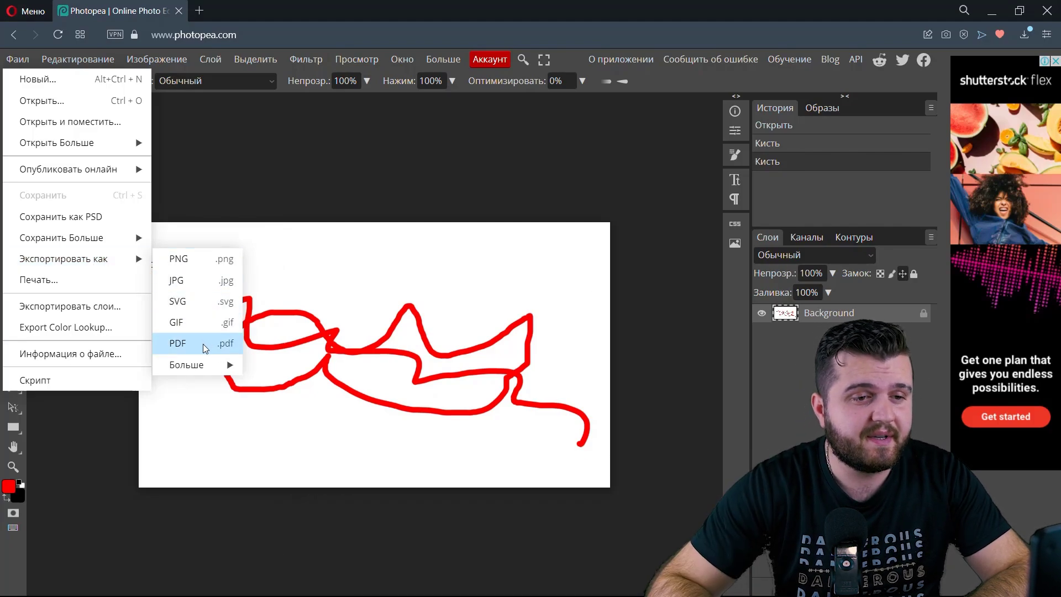
{"action": "left_click", "coordinate": [435, 263]}
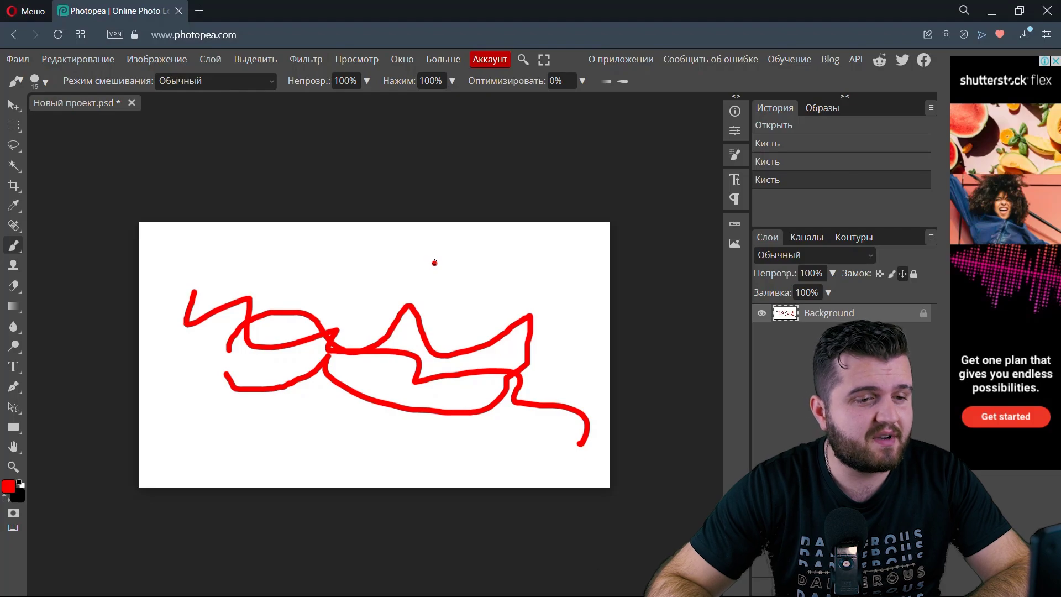
{"action": "scroll", "coordinate": [420, 223], "scroll_direction": "down", "scroll_amount": 2}
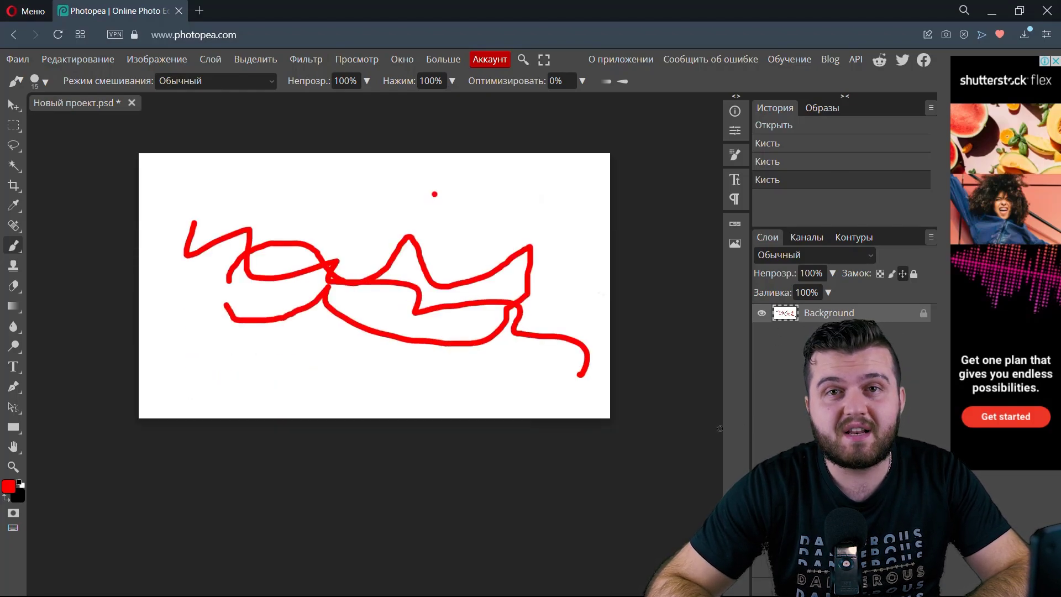
{"action": "scroll", "coordinate": [553, 287], "scroll_direction": "up", "scroll_amount": 3}
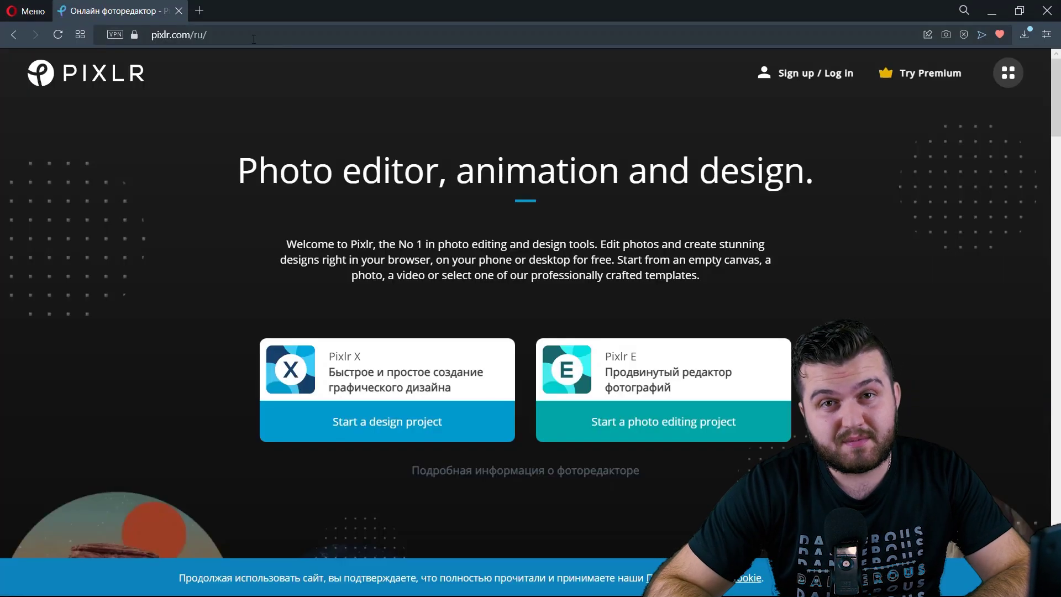
Switch to Pixlr E and create a new photo document from the Landscape 3x2 in preset, 900x600 px
{"action": "left_click", "coordinate": [254, 38]}
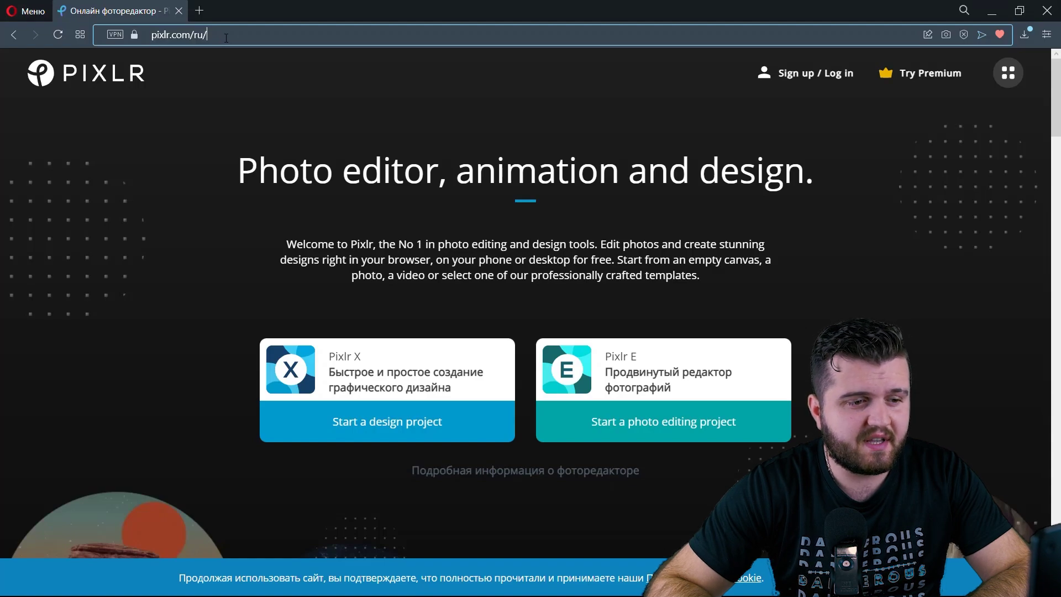
{"action": "left_click", "coordinate": [648, 412]}
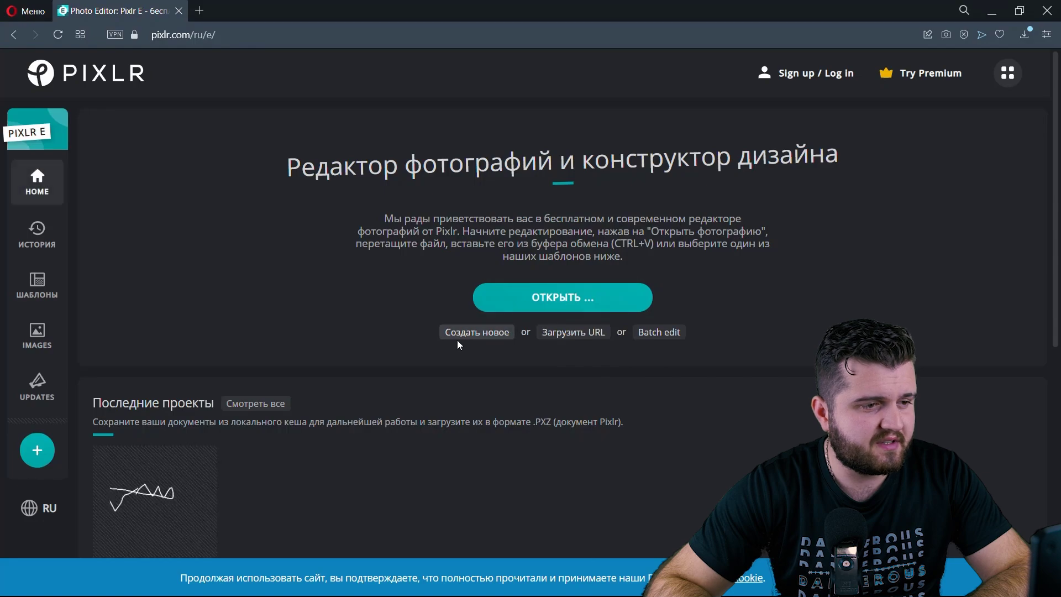
{"action": "left_click", "coordinate": [479, 333]}
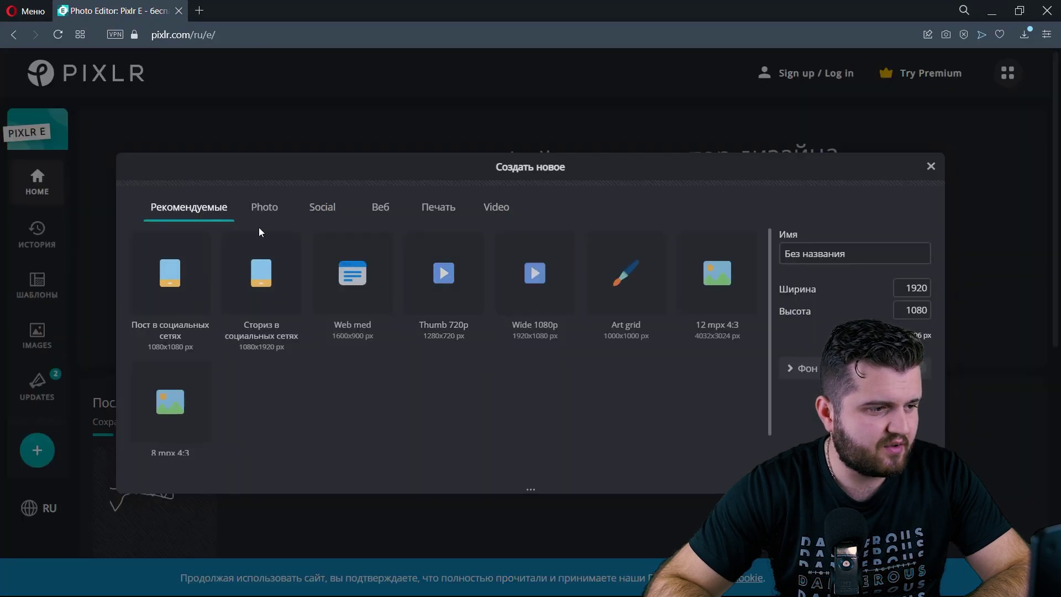
{"action": "left_click", "coordinate": [281, 206]}
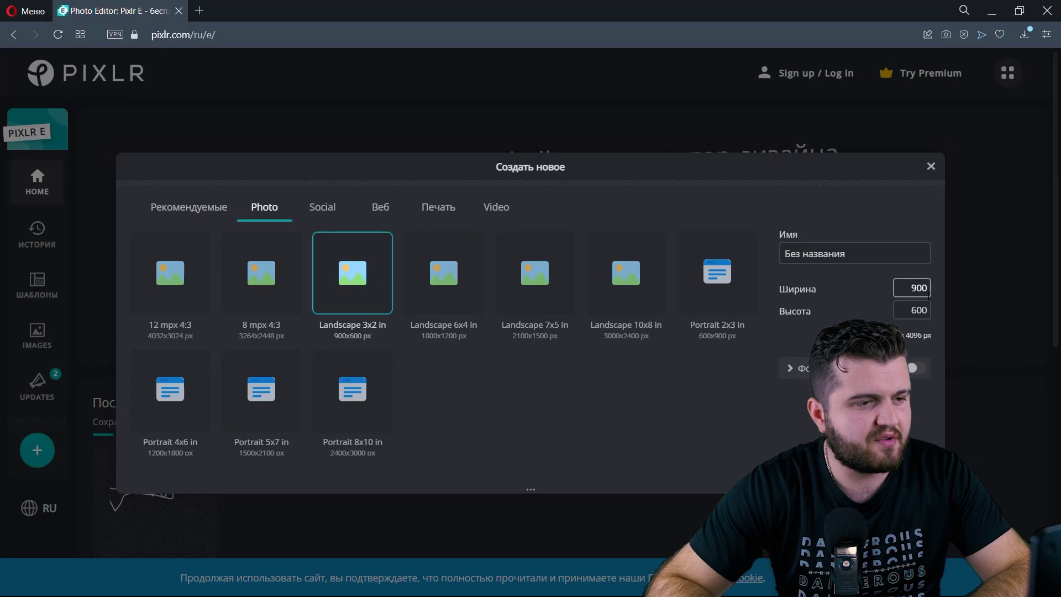
{"action": "left_click", "coordinate": [344, 283]}
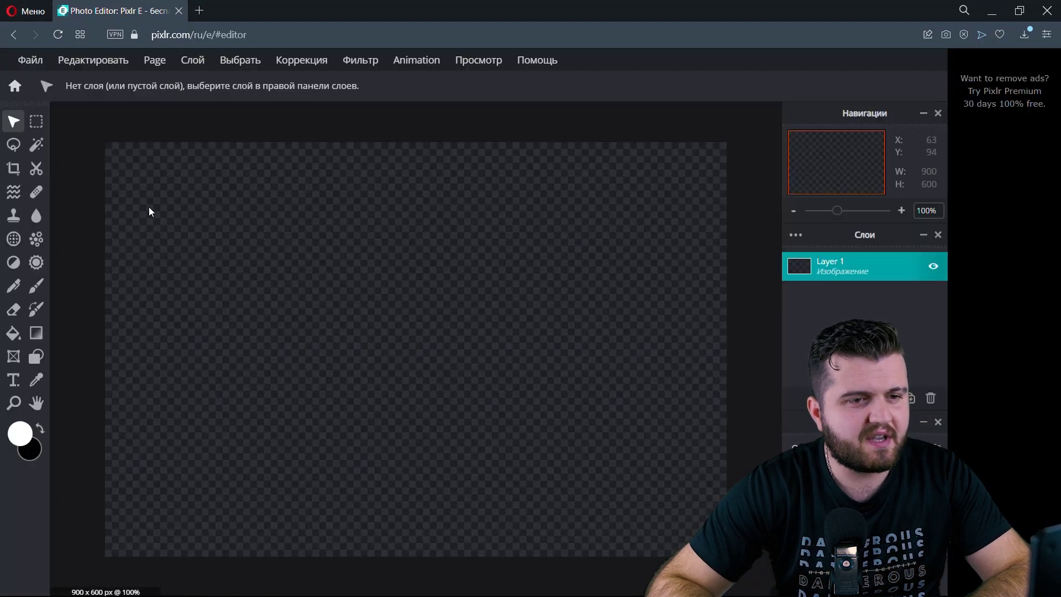
{"action": "left_click", "coordinate": [33, 192]}
{"action": "left_click", "coordinate": [36, 168]}
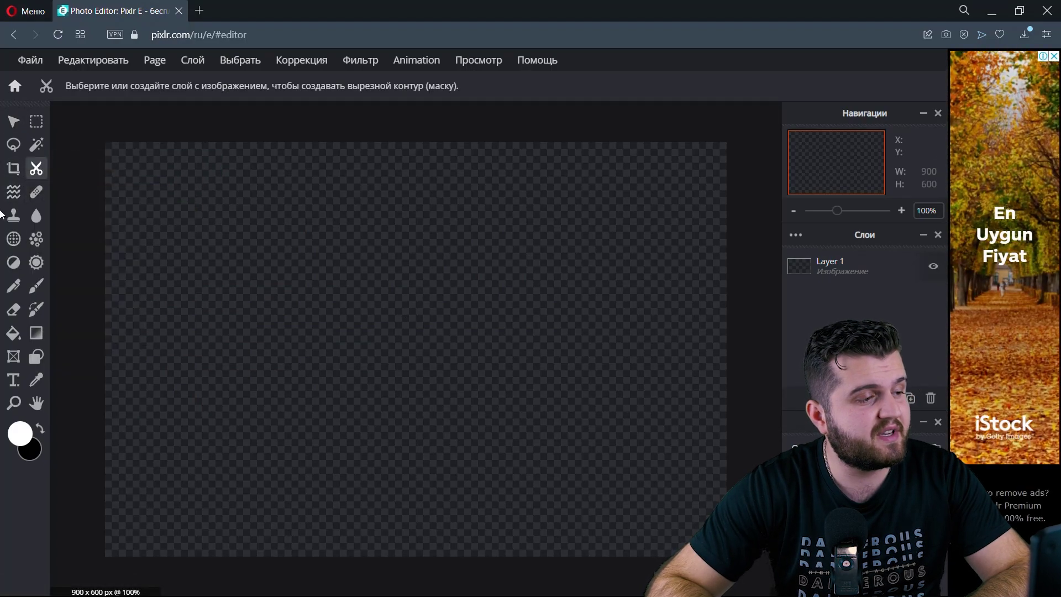
{"action": "left_click", "coordinate": [31, 291]}
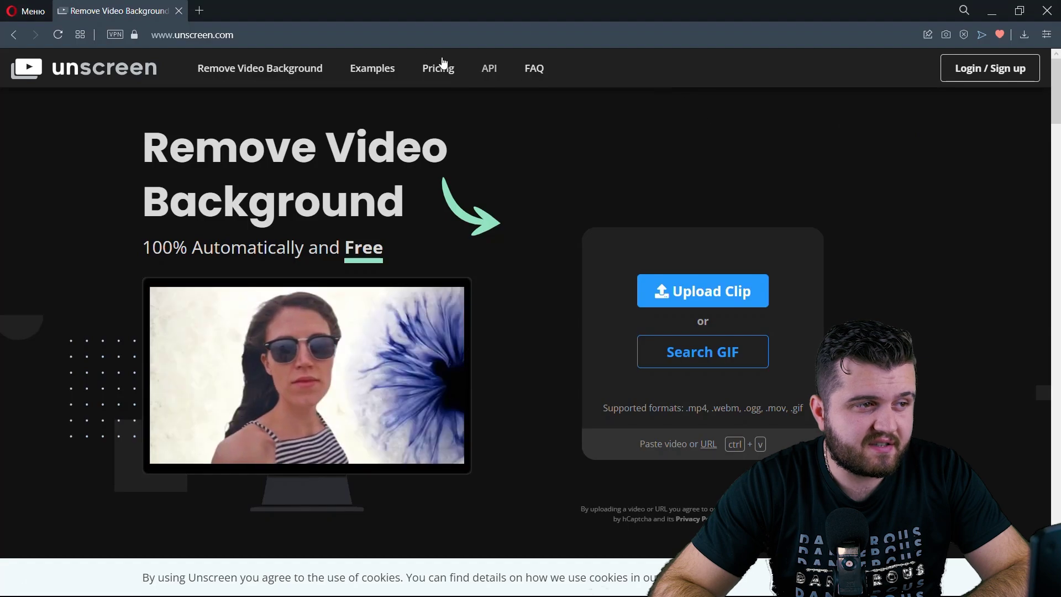
Switch to the Unscreen website and look over its home page on removing video backgrounds
{"action": "left_click", "coordinate": [276, 25]}
{"action": "left_click", "coordinate": [299, 27]}
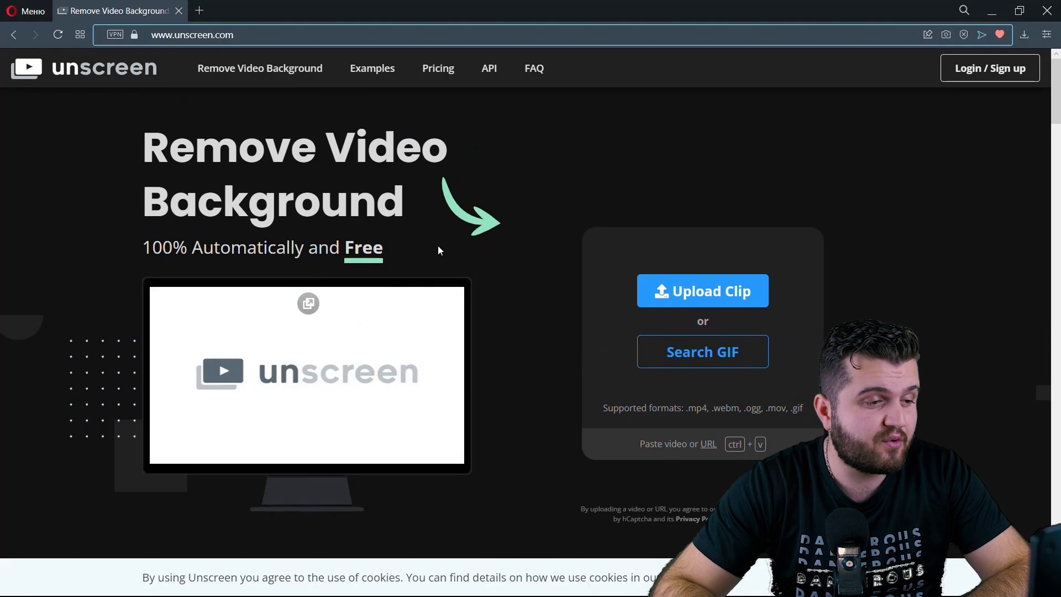
{"action": "scroll", "coordinate": [438, 246], "scroll_direction": "down", "scroll_amount": 1}
{"action": "scroll", "coordinate": [420, 248], "scroll_direction": "up", "scroll_amount": 1}
{"action": "scroll", "coordinate": [399, 260], "scroll_direction": "down", "scroll_amount": 1}
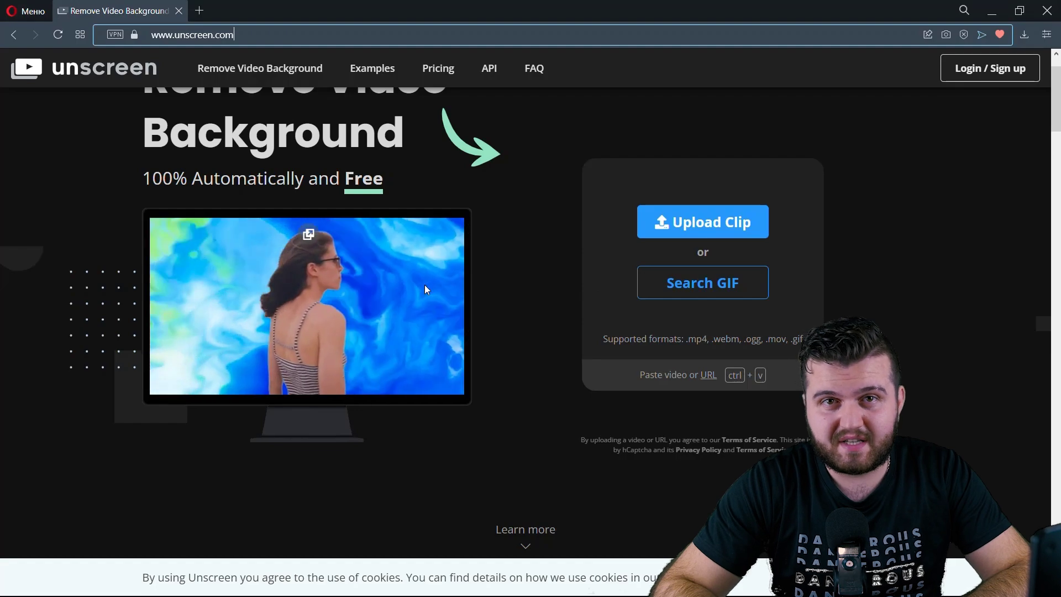
{"action": "scroll", "coordinate": [440, 273], "scroll_direction": "up", "scroll_amount": 1}
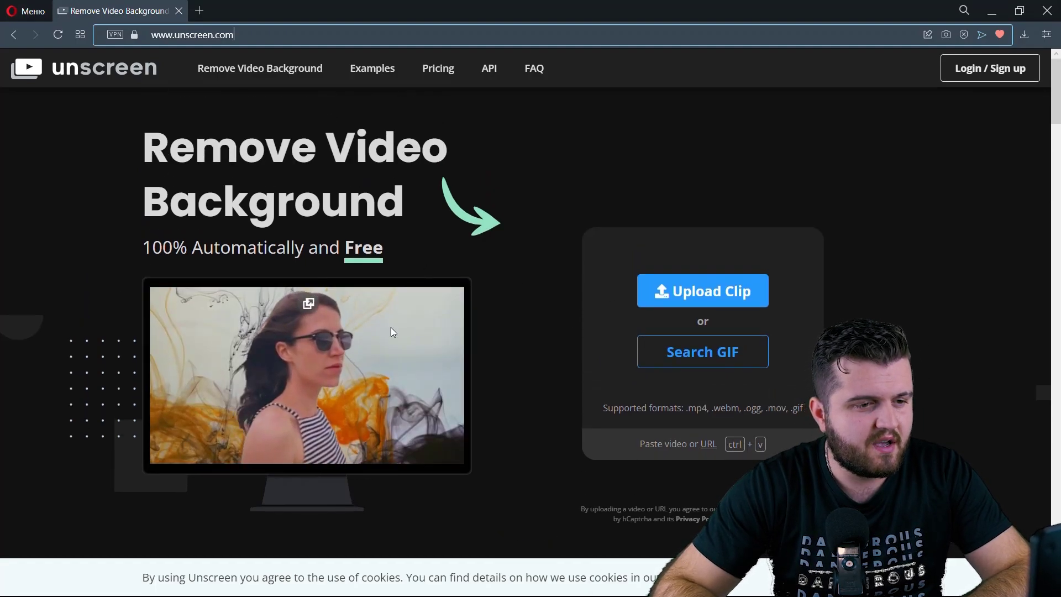
Upload the recent clip production ID_3709513.mp4 for background removal
{"action": "scroll", "coordinate": [432, 298], "scroll_direction": "down", "scroll_amount": 1}
{"action": "scroll", "coordinate": [553, 288], "scroll_direction": "up", "scroll_amount": 1}
{"action": "left_click", "coordinate": [688, 303]}
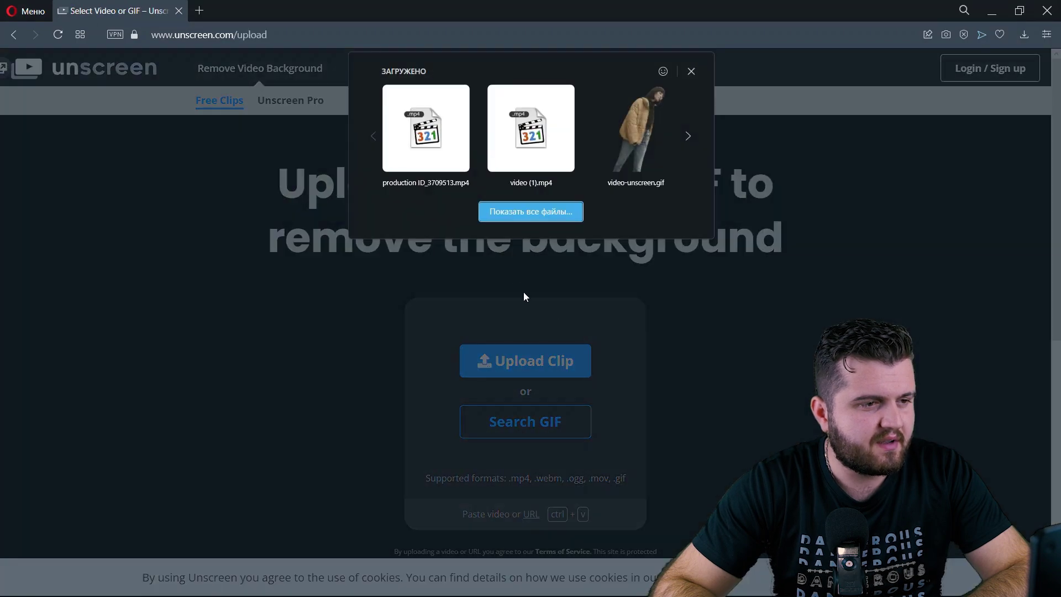
{"action": "left_click", "coordinate": [451, 143]}
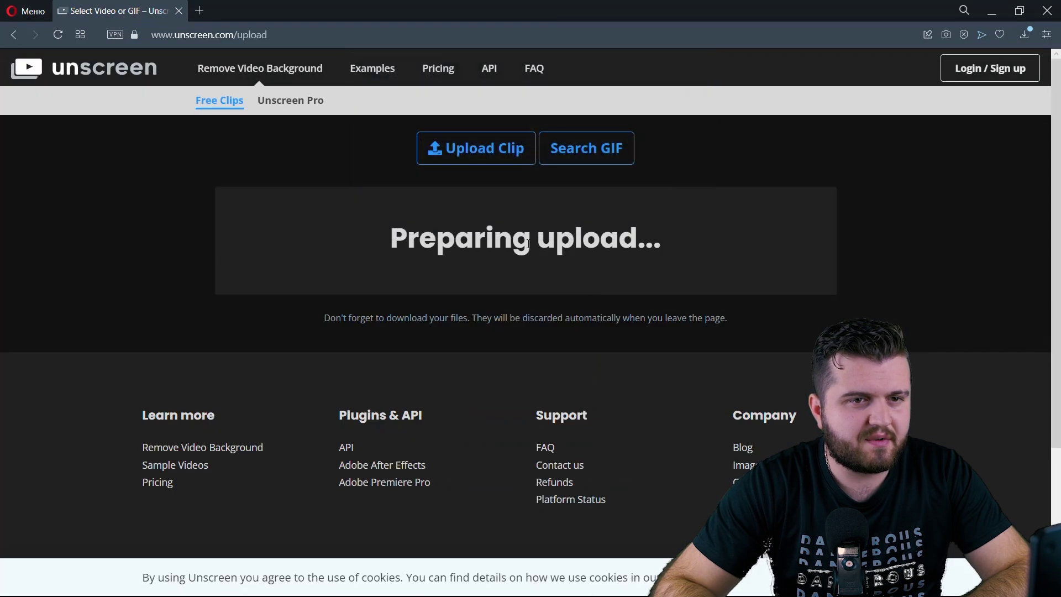
Play the original downloaded clip production ID_3709513.mp4 in the media player, and close the player
{"action": "left_click", "coordinate": [1025, 34]}
{"action": "left_click", "coordinate": [876, 176]}
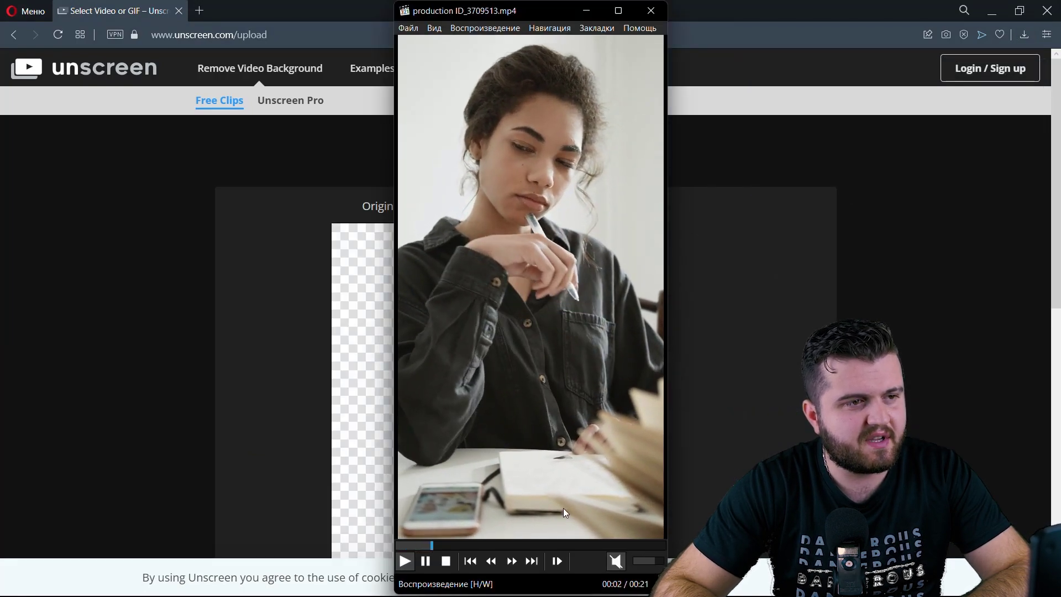
{"action": "left_click_drag", "start_coordinate": [542, 11], "coordinate": [497, 11]}
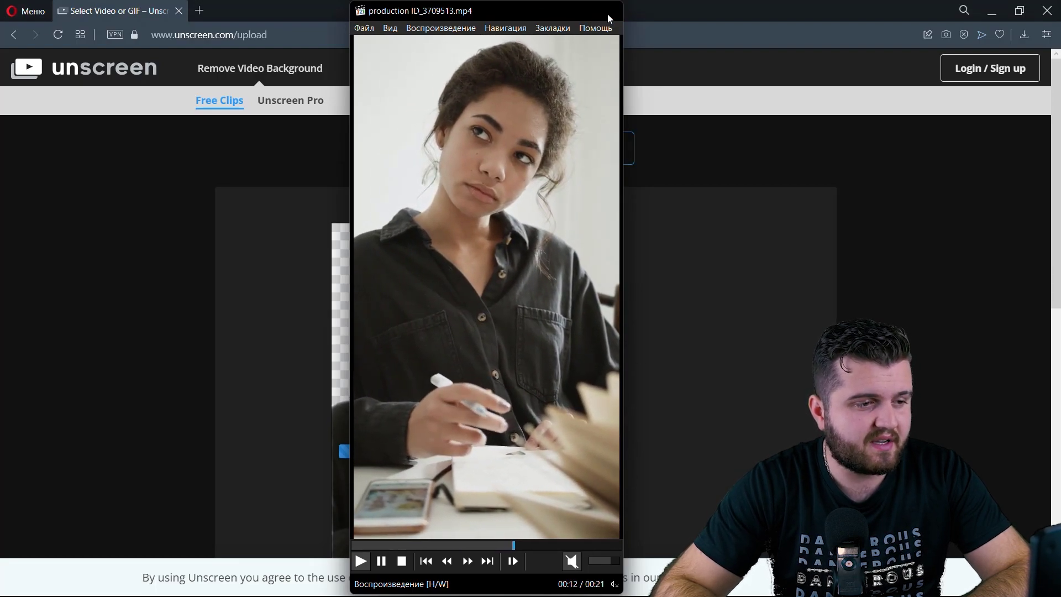
{"action": "left_click", "coordinate": [607, 12]}
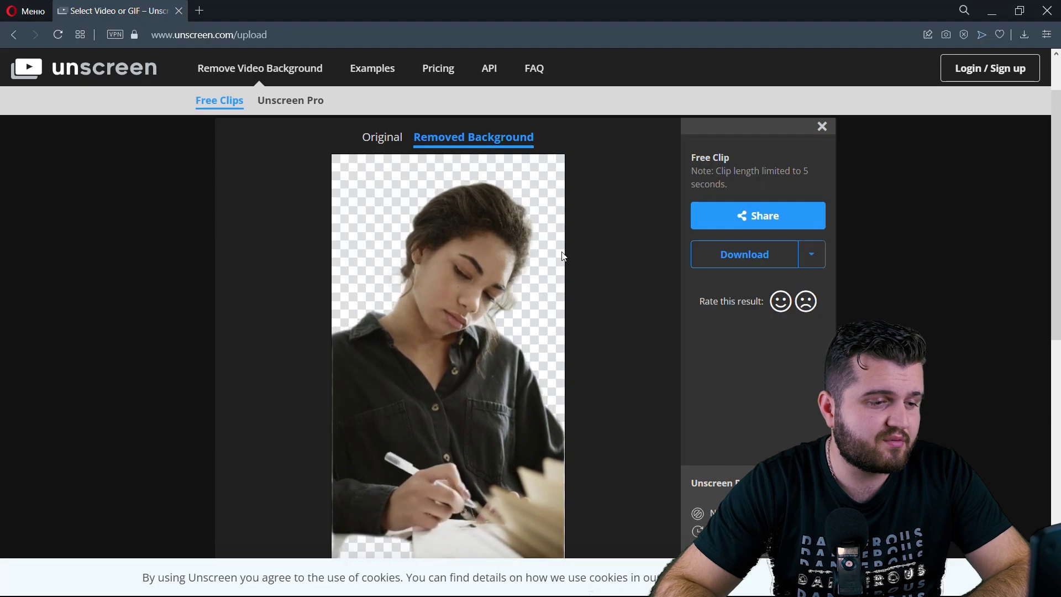
Examine the background-removed preview of the clip, including its edges, watermark area and the Free and Pro options
{"action": "scroll", "coordinate": [452, 293], "scroll_direction": "down", "scroll_amount": 1}
{"action": "scroll", "coordinate": [495, 284], "scroll_direction": "up", "scroll_amount": 2}
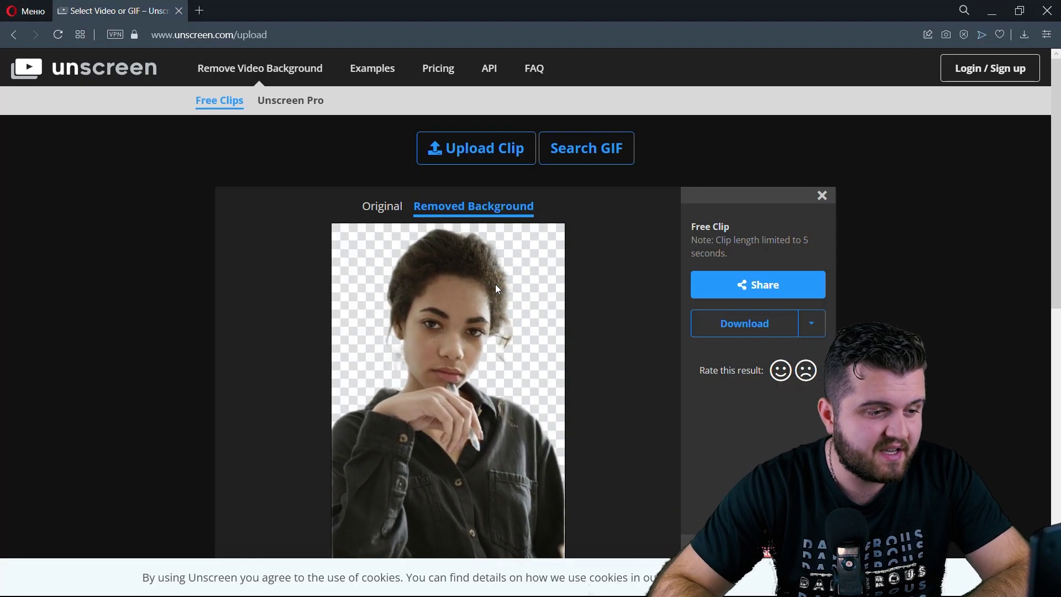
{"action": "scroll", "coordinate": [435, 260], "scroll_direction": "down", "scroll_amount": 1}
{"action": "scroll", "coordinate": [440, 257], "scroll_direction": "down", "scroll_amount": 2}
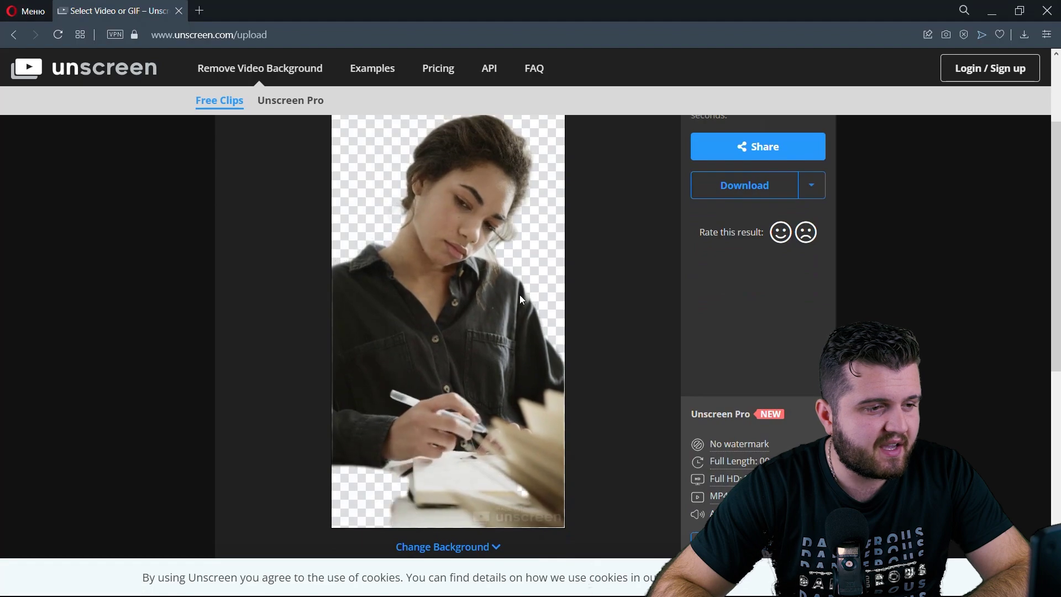
{"action": "scroll", "coordinate": [552, 279], "scroll_direction": "up", "scroll_amount": 1}
{"action": "scroll", "coordinate": [588, 265], "scroll_direction": "down", "scroll_amount": 1}
{"action": "scroll", "coordinate": [473, 278], "scroll_direction": "up", "scroll_amount": 1}
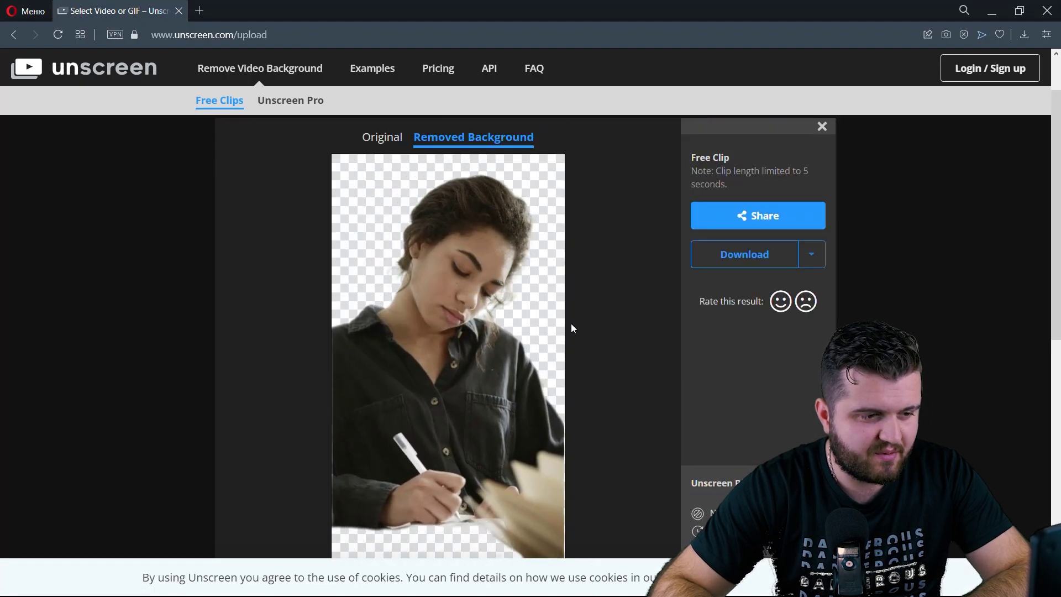
{"action": "scroll", "coordinate": [572, 323], "scroll_direction": "down", "scroll_amount": 2}
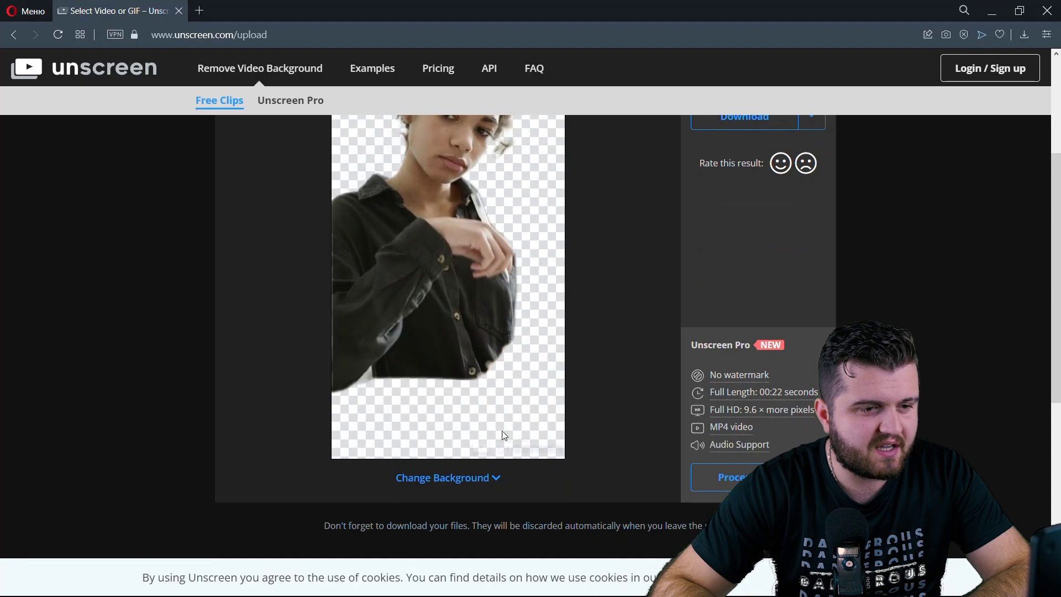
{"action": "scroll", "coordinate": [570, 412], "scroll_direction": "up", "scroll_amount": 1}
{"action": "scroll", "coordinate": [579, 370], "scroll_direction": "up", "scroll_amount": 1}
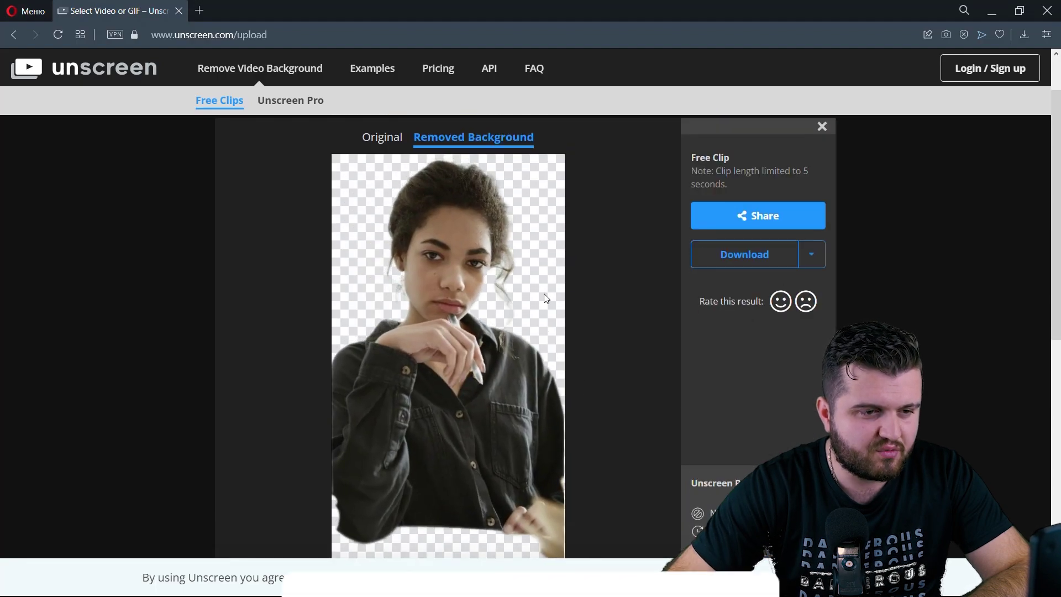
Check the download formats offered for the free clip and look over the background-removed preview again
{"action": "left_click", "coordinate": [812, 255]}
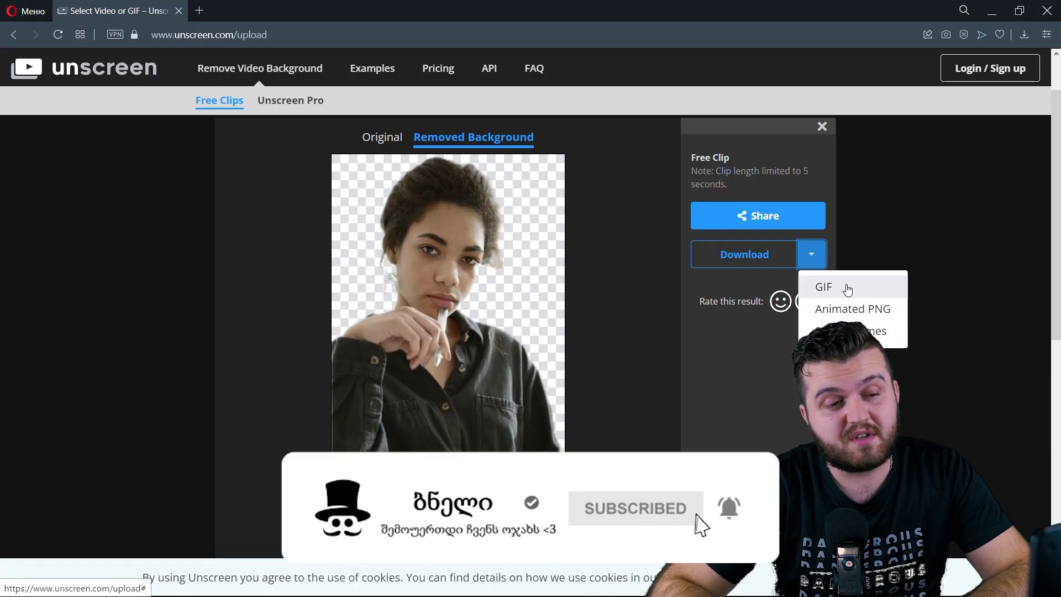
{"action": "left_click", "coordinate": [690, 372]}
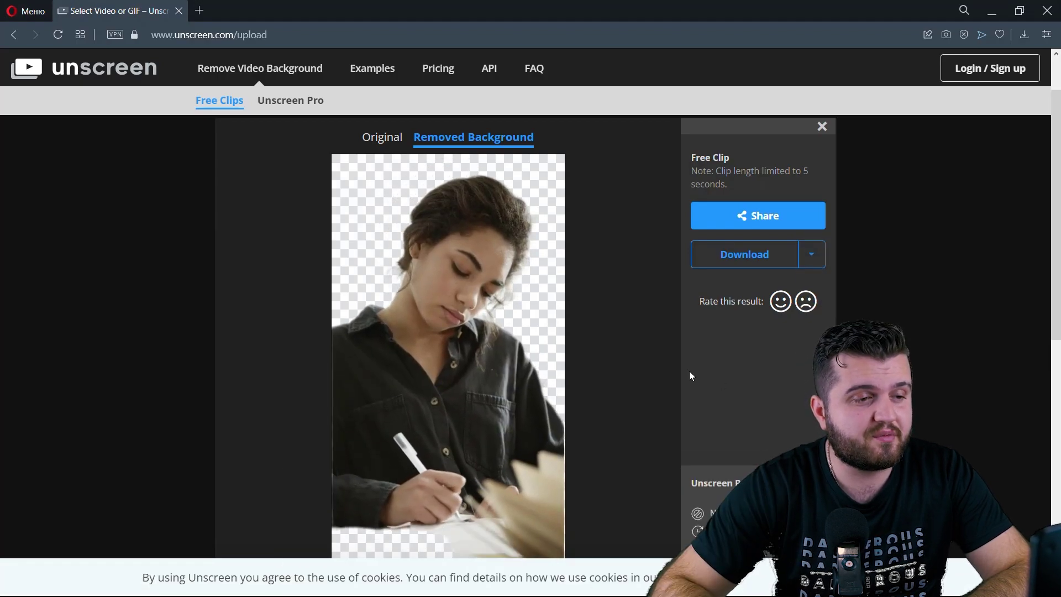
{"action": "scroll", "coordinate": [571, 344], "scroll_direction": "down", "scroll_amount": 3}
{"action": "scroll", "coordinate": [531, 325], "scroll_direction": "up", "scroll_amount": 3}
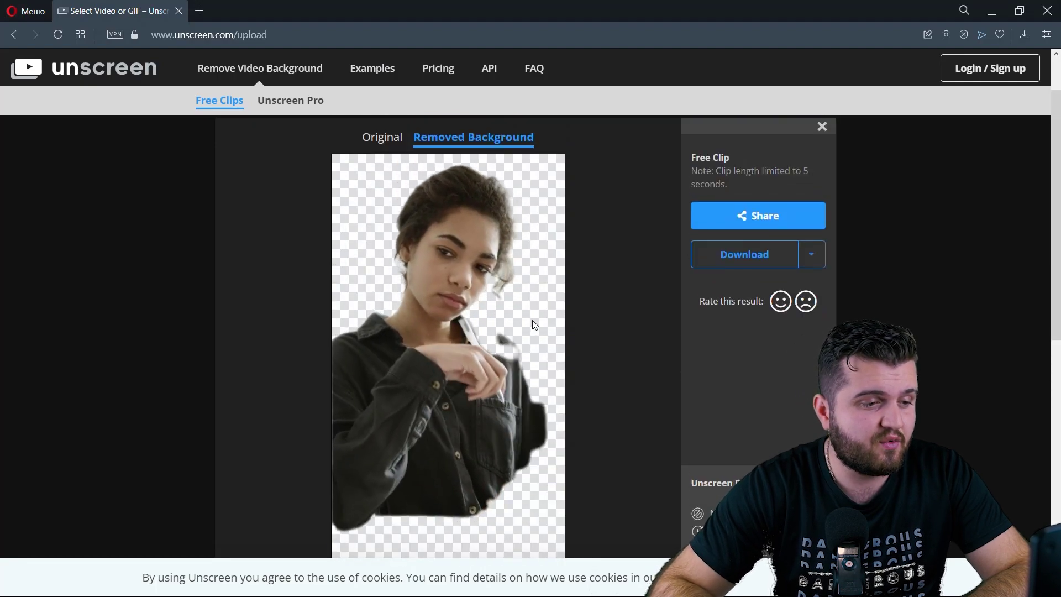
{"action": "scroll", "coordinate": [470, 281], "scroll_direction": "down", "scroll_amount": 3}
{"action": "scroll", "coordinate": [486, 250], "scroll_direction": "up", "scroll_amount": 4}
{"action": "scroll", "coordinate": [525, 260], "scroll_direction": "down", "scroll_amount": 3}
{"action": "scroll", "coordinate": [560, 268], "scroll_direction": "up", "scroll_amount": 3}
{"action": "scroll", "coordinate": [559, 268], "scroll_direction": "down", "scroll_amount": 3}
{"action": "scroll", "coordinate": [586, 313], "scroll_direction": "up", "scroll_amount": 2}
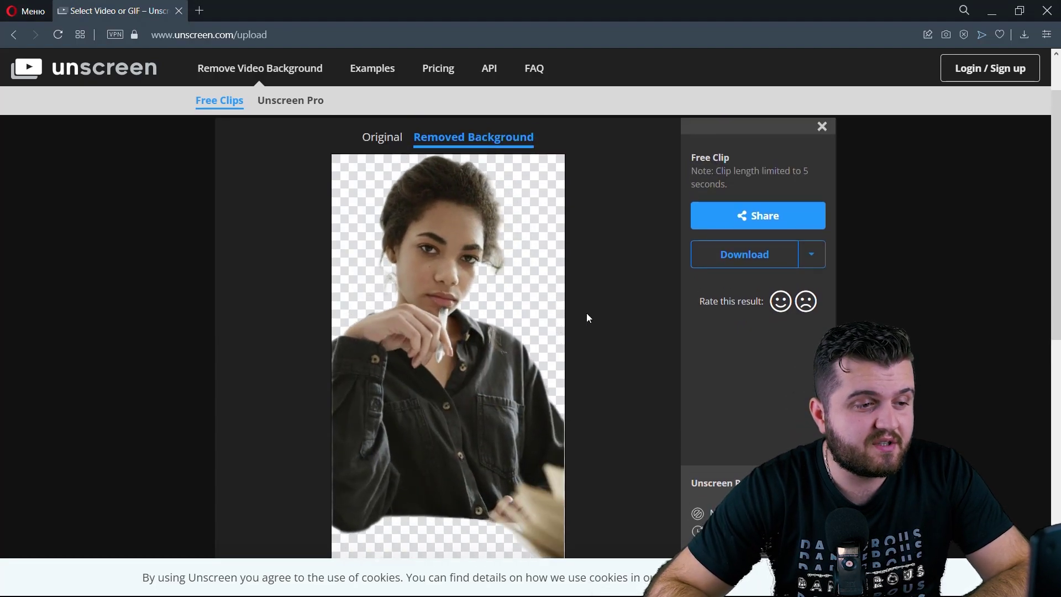
{"action": "scroll", "coordinate": [528, 258], "scroll_direction": "up", "scroll_amount": 2}
{"action": "scroll", "coordinate": [537, 257], "scroll_direction": "down", "scroll_amount": 3}
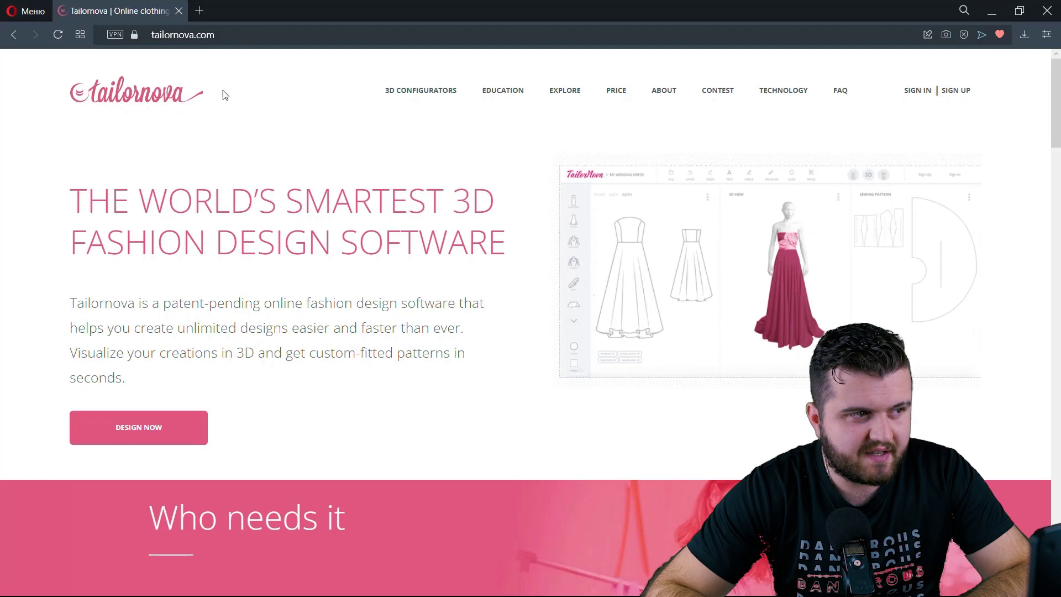
Switch to the Tailornova website and look over its home page on 3D fashion design, including the 3D FitModel section
{"action": "scroll", "coordinate": [203, 294], "scroll_direction": "down", "scroll_amount": 1}
{"action": "scroll", "coordinate": [203, 294], "scroll_direction": "up", "scroll_amount": 1}
{"action": "scroll", "coordinate": [766, 263], "scroll_direction": "down", "scroll_amount": 5}
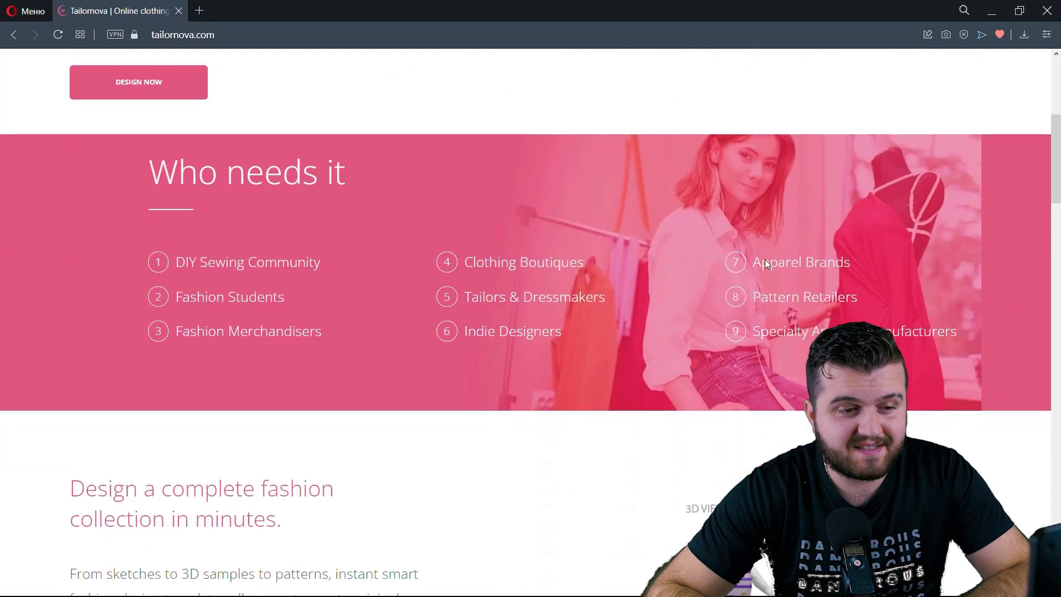
{"action": "scroll", "coordinate": [766, 264], "scroll_direction": "down", "scroll_amount": 12}
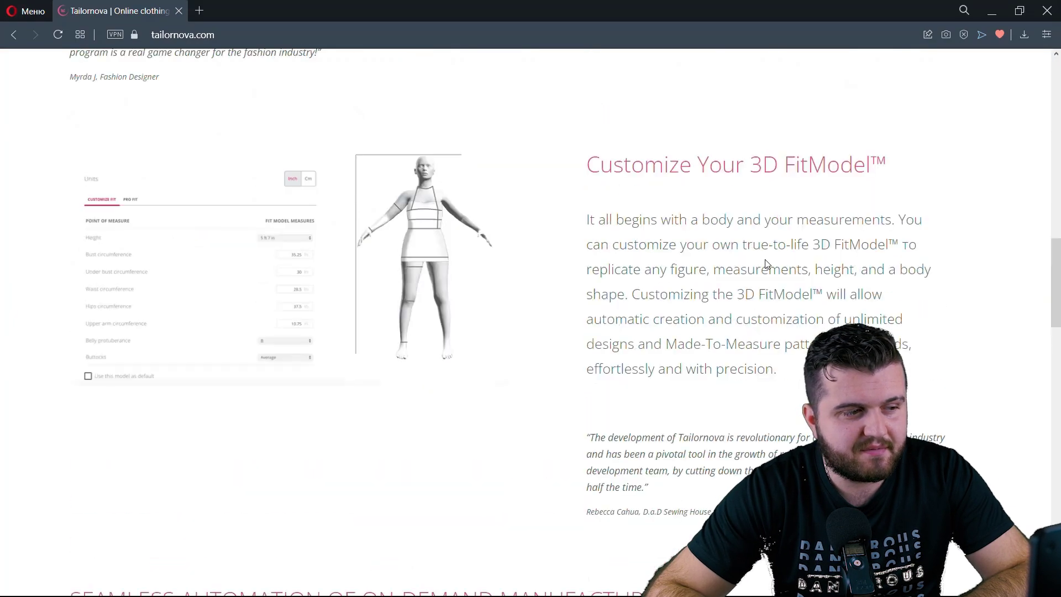
{"action": "scroll", "coordinate": [766, 264], "scroll_direction": "up", "scroll_amount": 15}
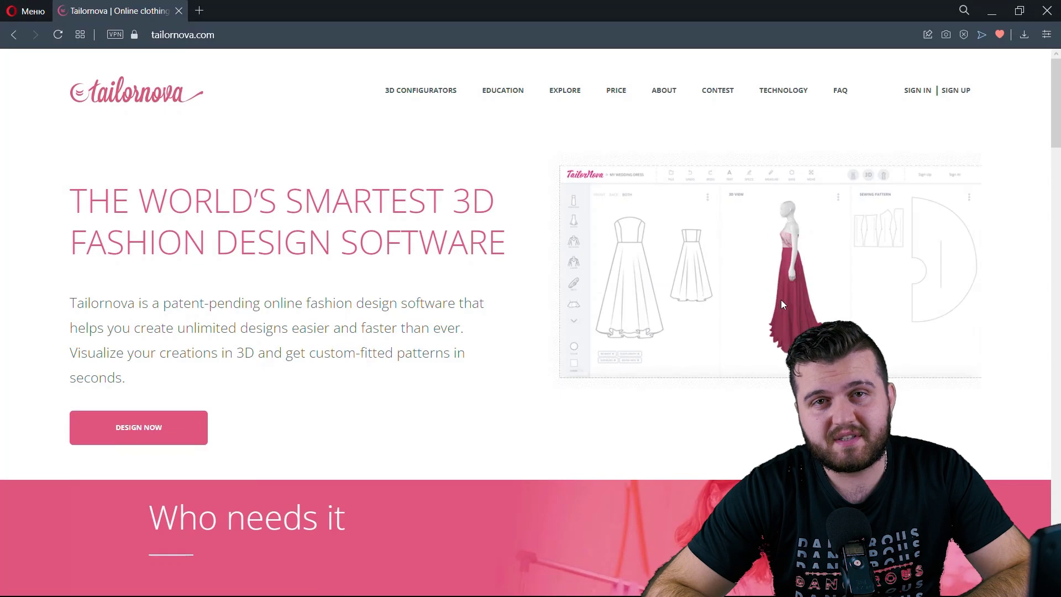
{"action": "scroll", "coordinate": [781, 299], "scroll_direction": "down", "scroll_amount": 1}
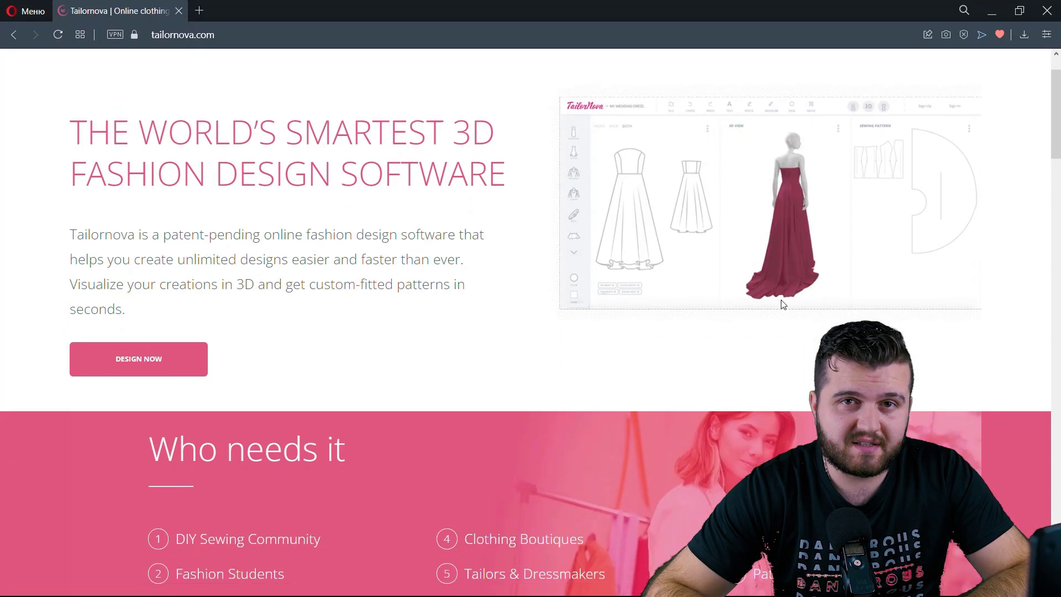
{"action": "scroll", "coordinate": [781, 300], "scroll_direction": "up", "scroll_amount": 1}
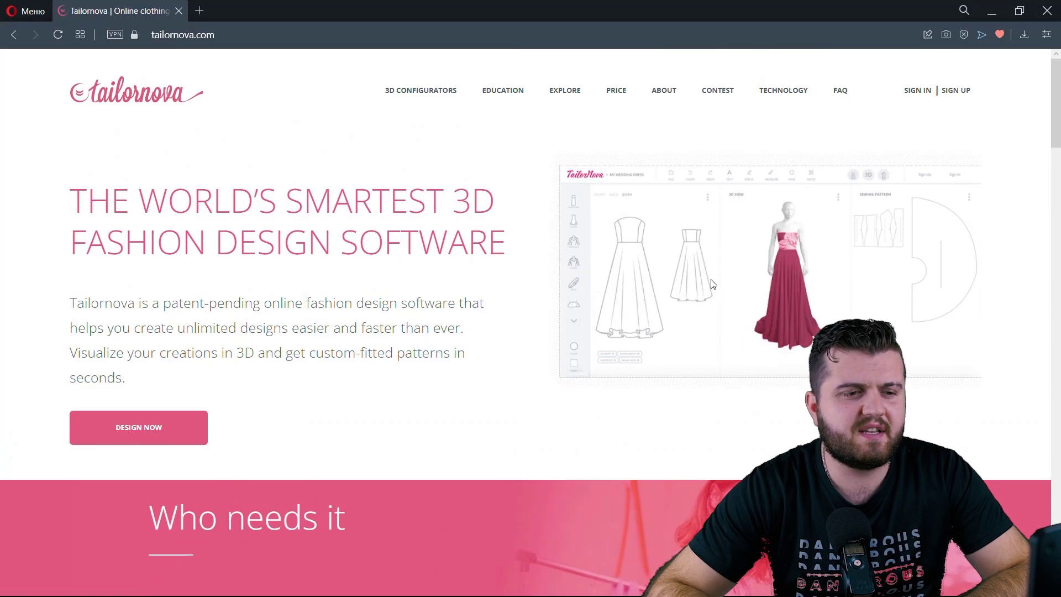
{"action": "scroll", "coordinate": [713, 284], "scroll_direction": "down", "scroll_amount": 18}
{"action": "scroll", "coordinate": [712, 284], "scroll_direction": "down", "scroll_amount": 4}
{"action": "scroll", "coordinate": [712, 285], "scroll_direction": "up", "scroll_amount": 15}
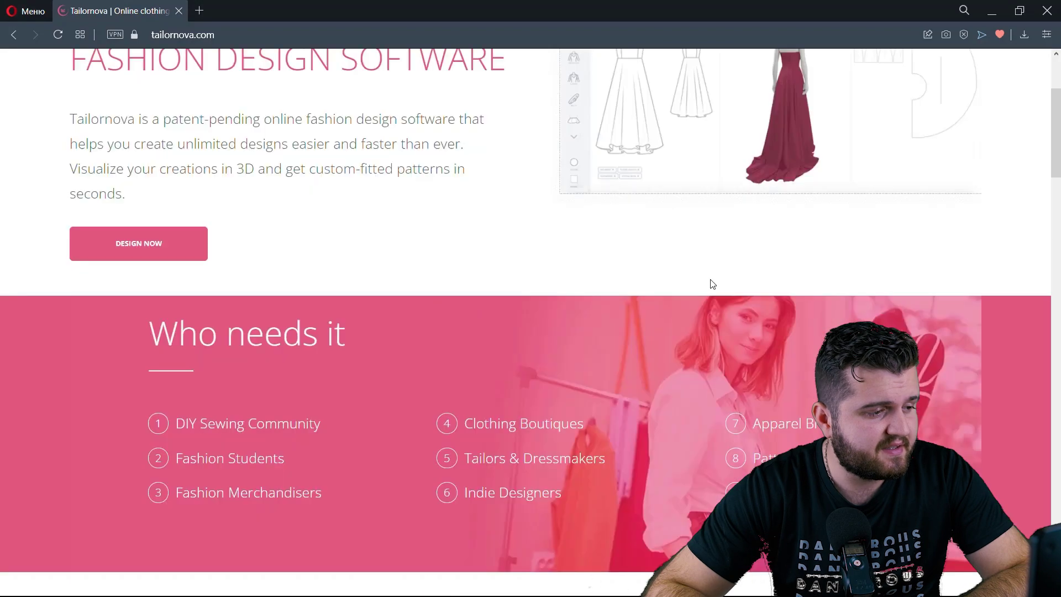
Start designing in Tailornova and dismiss the Quick Start Video
{"action": "scroll", "coordinate": [712, 284], "scroll_direction": "up", "scroll_amount": 3}
{"action": "left_click", "coordinate": [160, 434]}
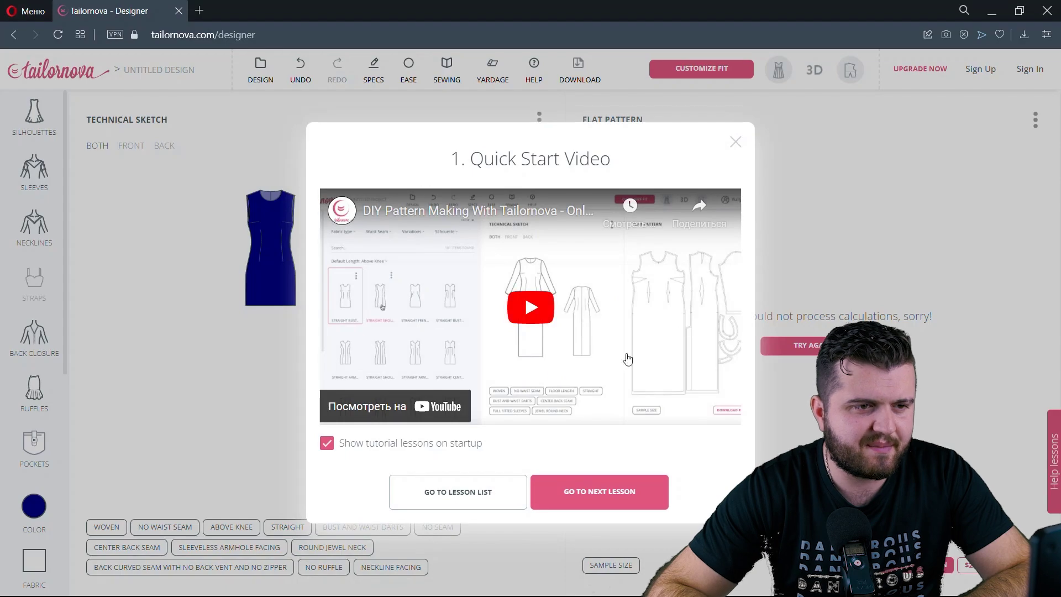
{"action": "left_click", "coordinate": [736, 143]}
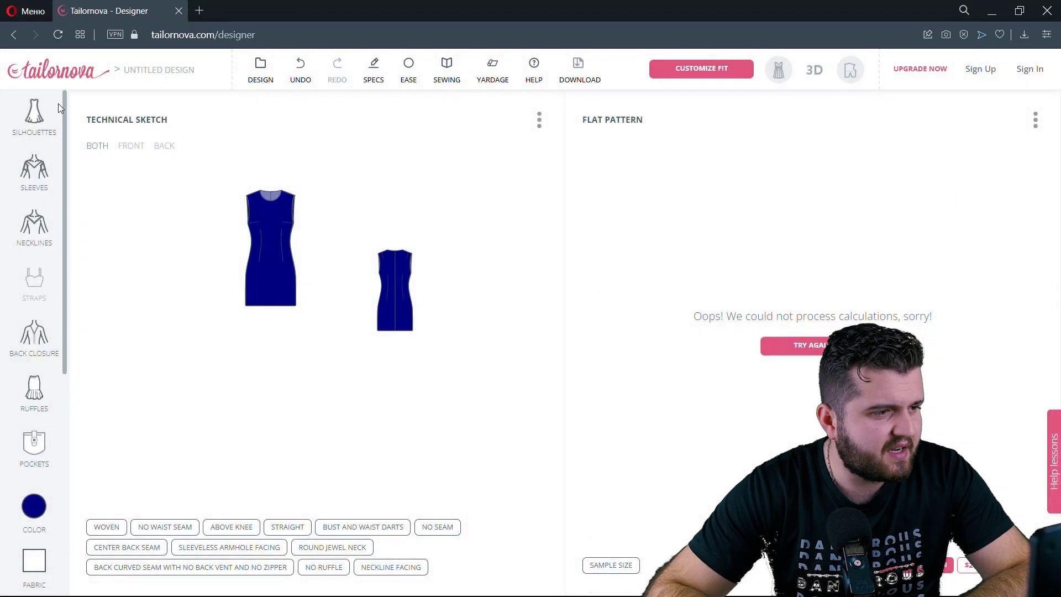
Change the dress to the straight button-front silhouette with armhole seams and retry the flat pattern calculation
{"action": "left_click", "coordinate": [34, 116]}
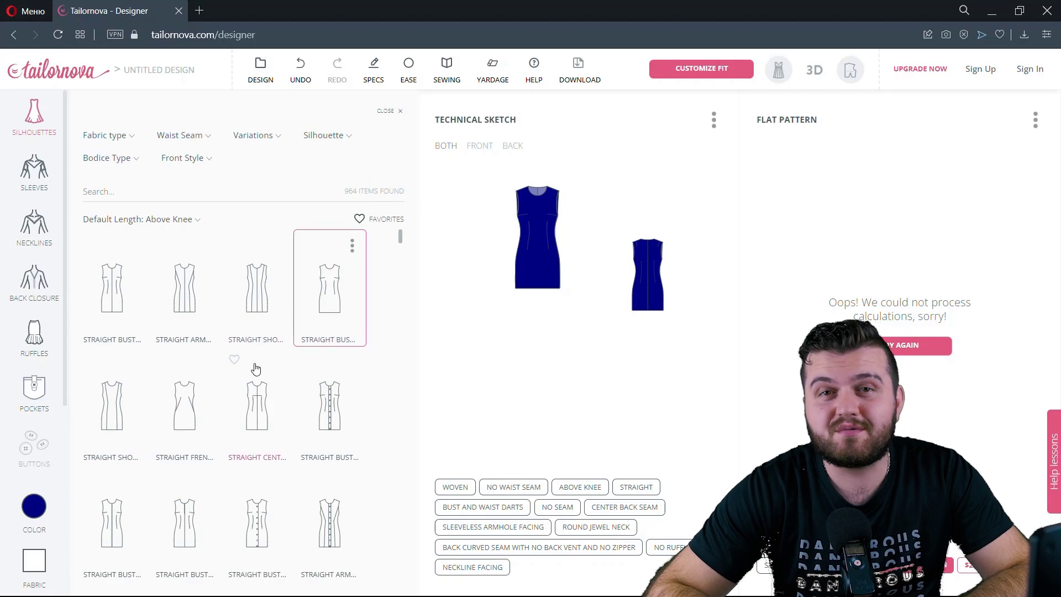
{"action": "scroll", "coordinate": [257, 363], "scroll_direction": "down", "scroll_amount": 3}
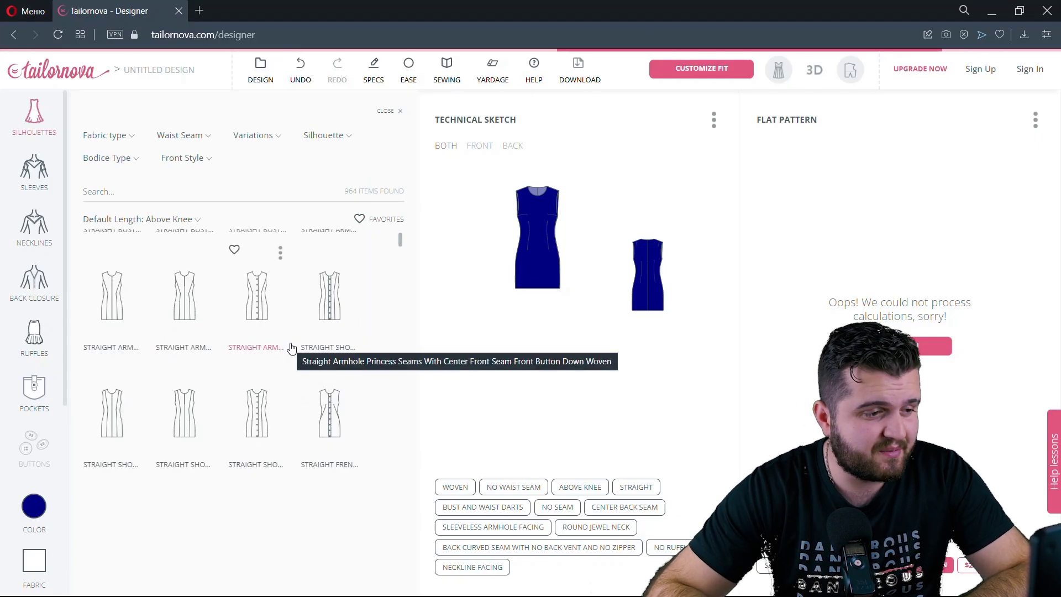
{"action": "scroll", "coordinate": [302, 362], "scroll_direction": "down", "scroll_amount": 3}
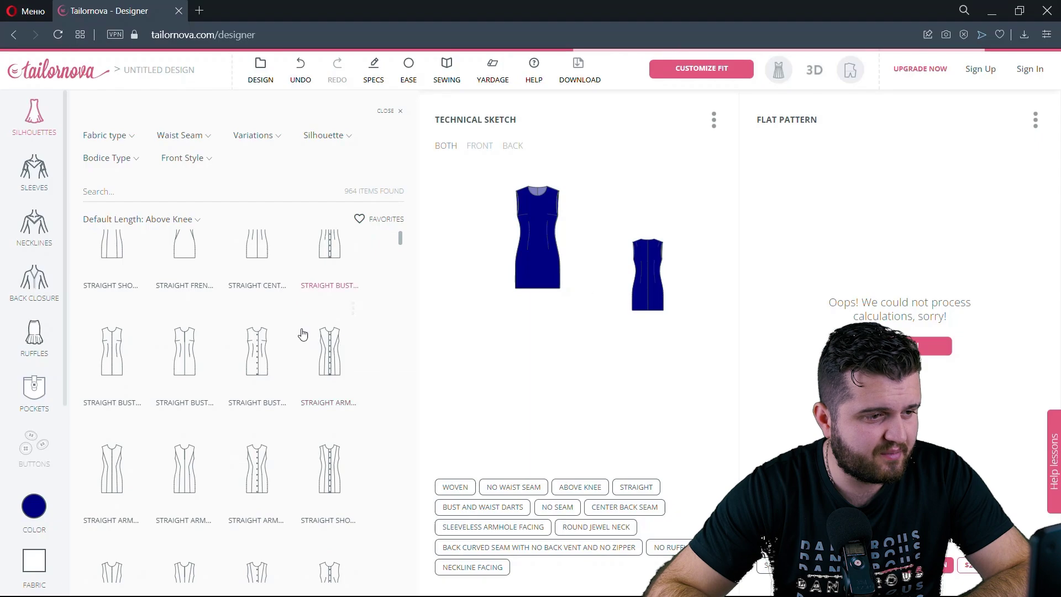
{"action": "left_click", "coordinate": [332, 360]}
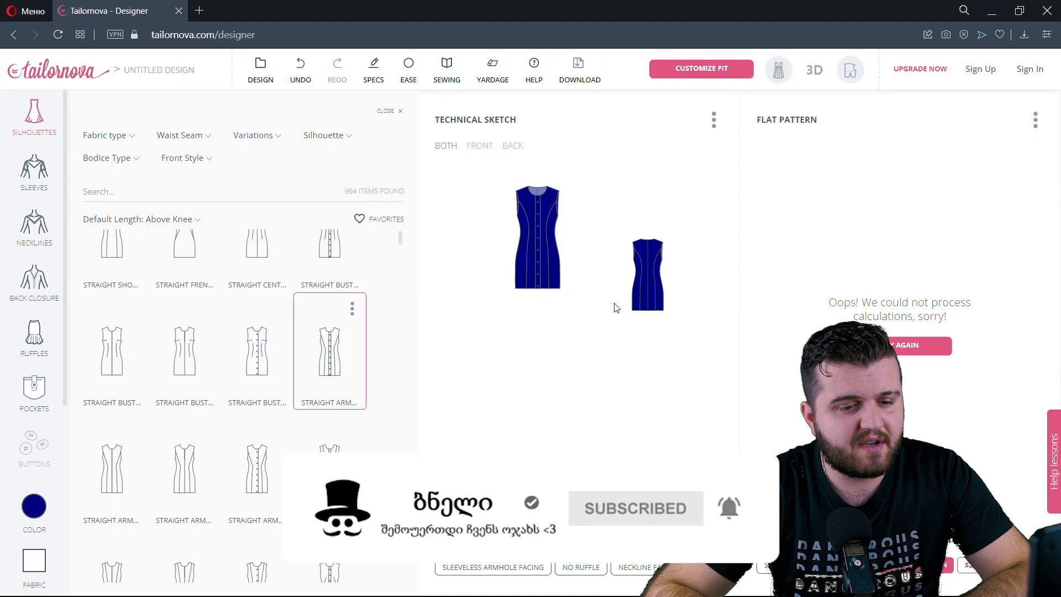
{"action": "left_click", "coordinate": [907, 349]}
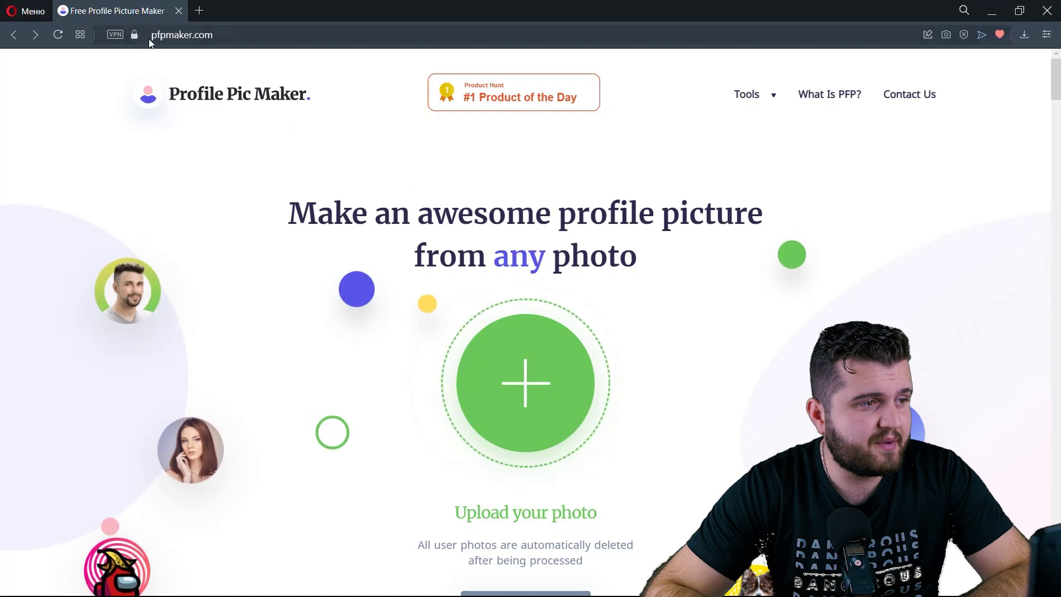
Switch to the Profile Pic Maker website and highlight its address, pfpmaker.com
{"action": "left_click", "coordinate": [166, 35]}
{"action": "left_click_drag", "start_coordinate": [166, 35], "coordinate": [236, 31]}
{"action": "left_click", "coordinate": [237, 31]}
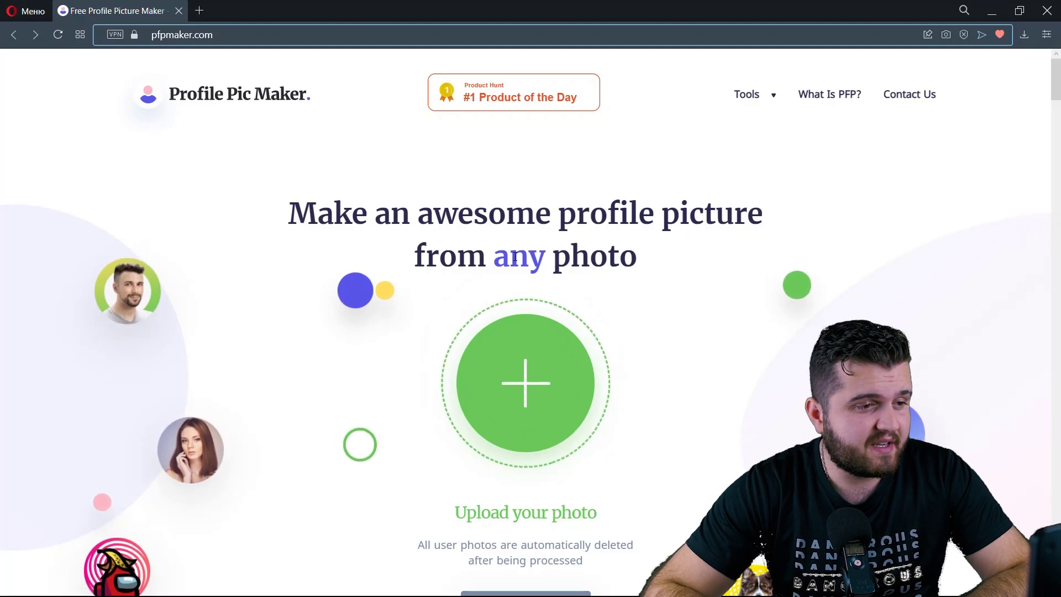
Upload the bearded man's portrait whose file name starts with 86461388_37628 from the desktop
{"action": "left_click", "coordinate": [496, 368]}
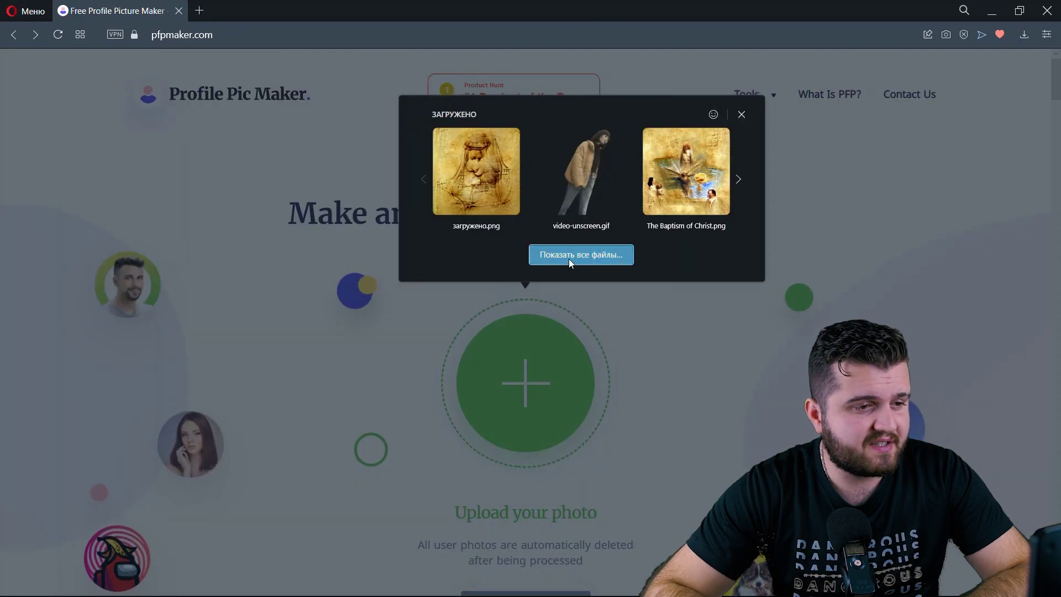
{"action": "left_click", "coordinate": [571, 255]}
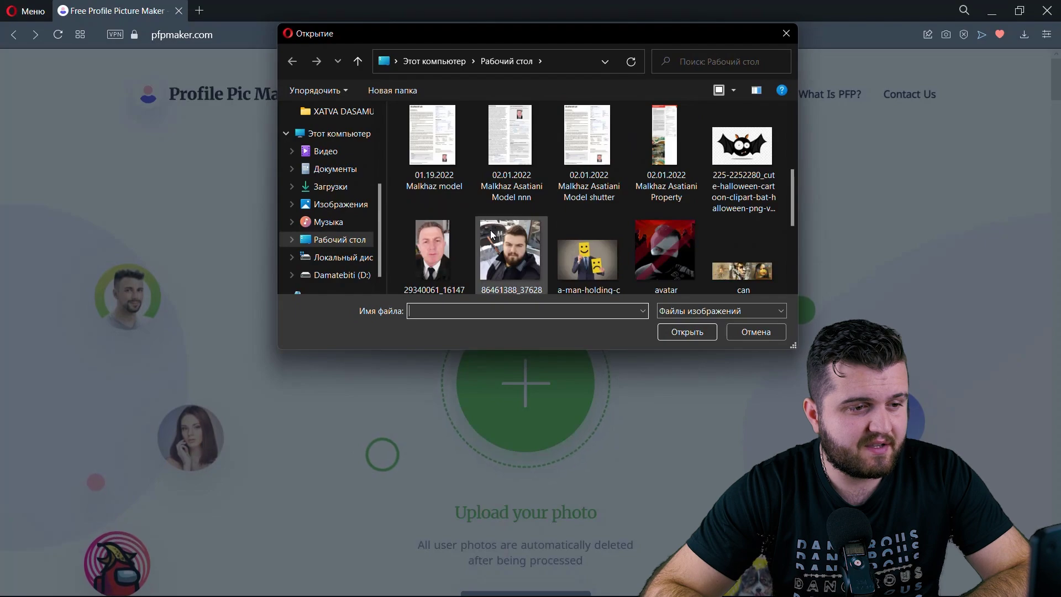
{"action": "left_click", "coordinate": [490, 230]}
{"action": "left_click", "coordinate": [682, 332]}
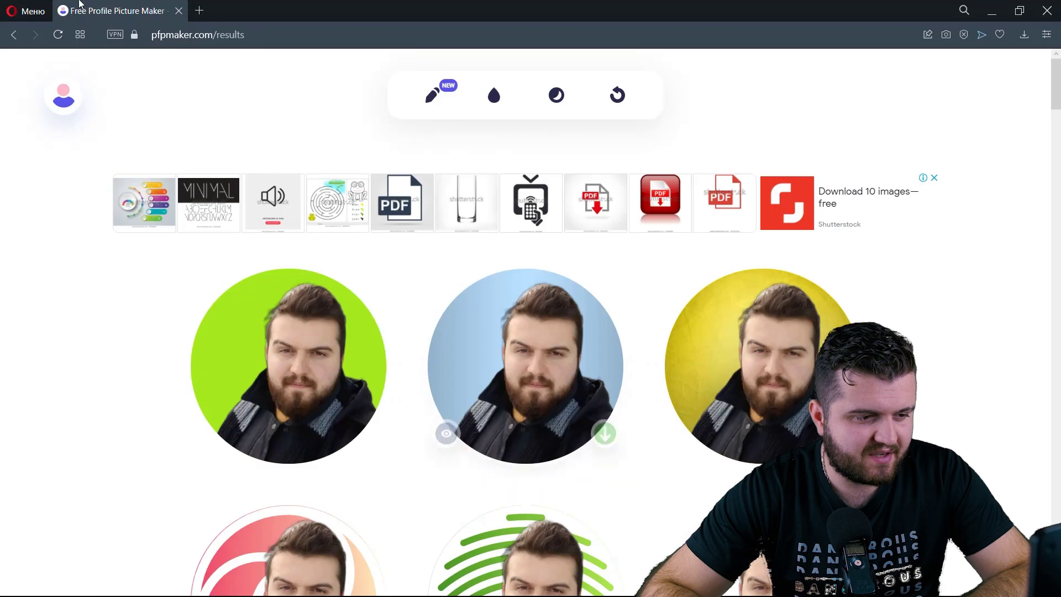
Examine the generated profile pictures and their different background styles, along with each one's preview and download options
{"action": "scroll", "coordinate": [403, 294], "scroll_direction": "down", "scroll_amount": 6}
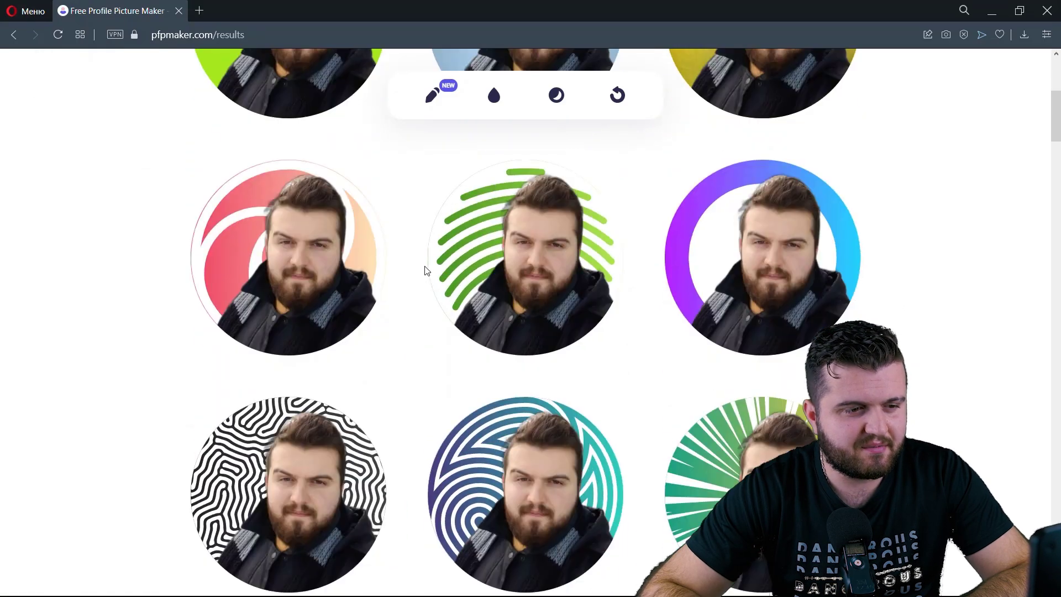
{"action": "scroll", "coordinate": [575, 269], "scroll_direction": "down", "scroll_amount": 11}
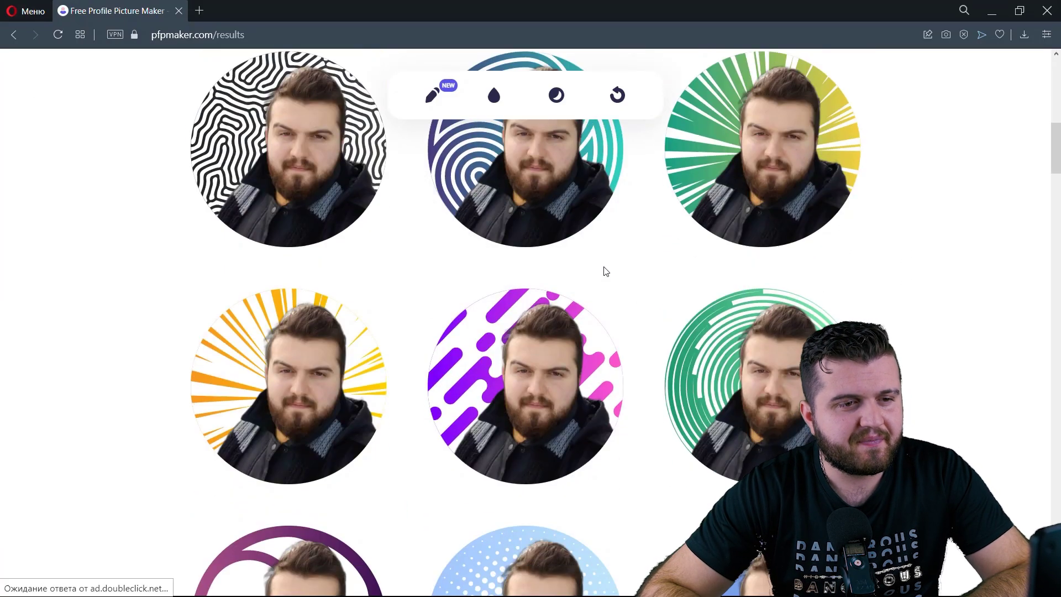
{"action": "scroll", "coordinate": [673, 267], "scroll_direction": "down", "scroll_amount": 3}
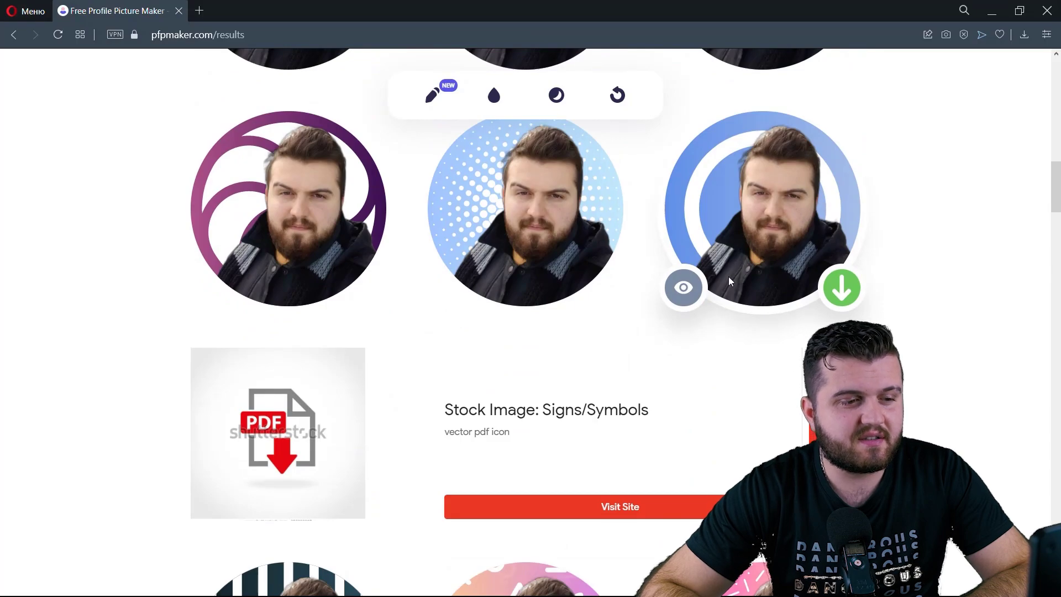
{"action": "scroll", "coordinate": [770, 196], "scroll_direction": "up", "scroll_amount": 3}
{"action": "scroll", "coordinate": [524, 431], "scroll_direction": "down", "scroll_amount": 15}
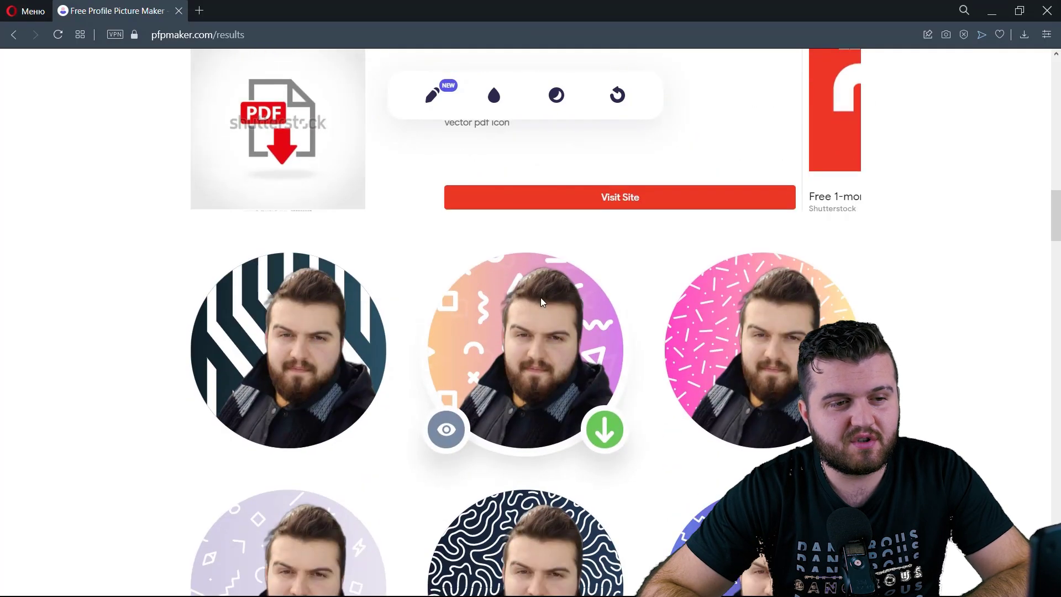
{"action": "scroll", "coordinate": [684, 266], "scroll_direction": "down", "scroll_amount": 1}
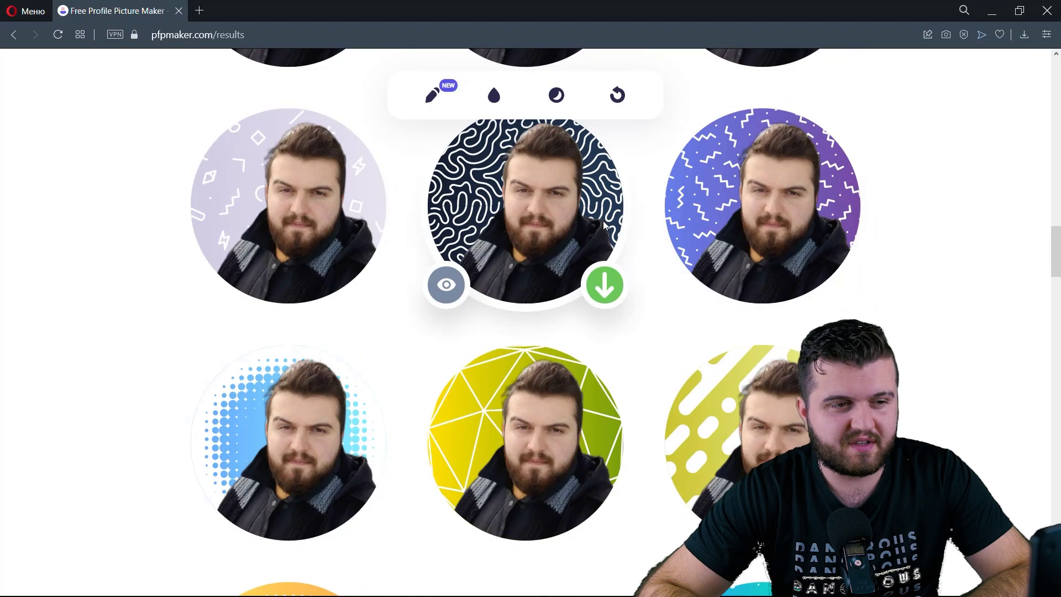
{"action": "scroll", "coordinate": [602, 221], "scroll_direction": "down", "scroll_amount": 2}
{"action": "scroll", "coordinate": [654, 337], "scroll_direction": "up", "scroll_amount": 2}
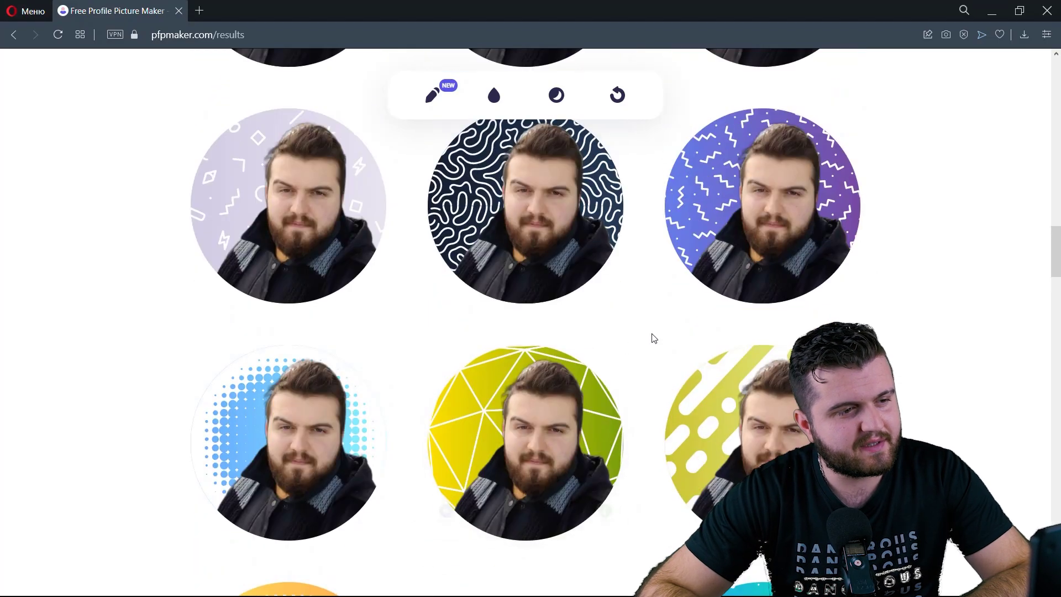
{"action": "scroll", "coordinate": [667, 328], "scroll_direction": "down", "scroll_amount": 3}
{"action": "scroll", "coordinate": [667, 328], "scroll_direction": "down", "scroll_amount": 4}
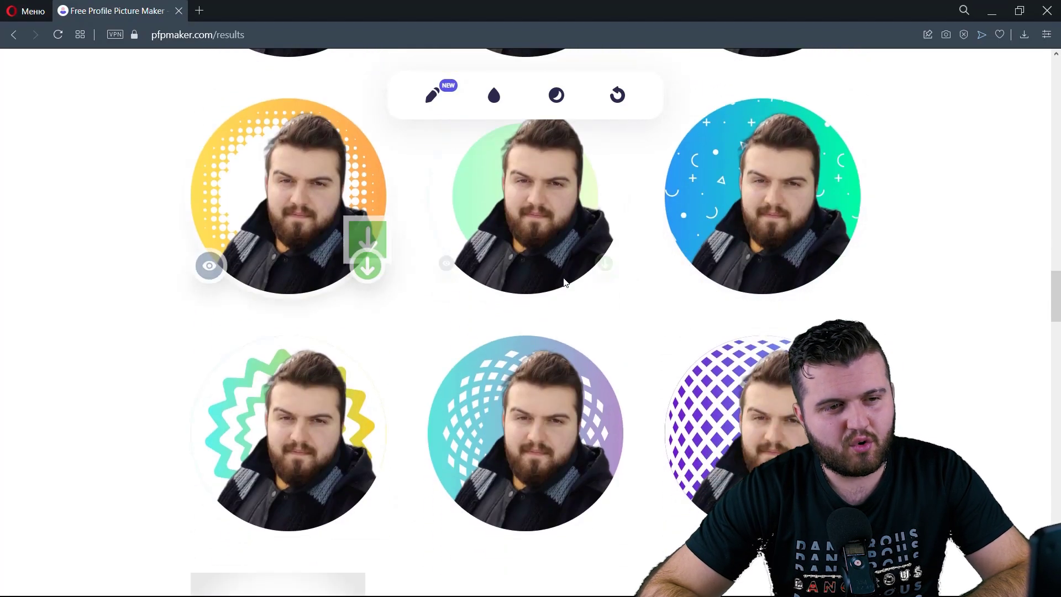
{"action": "scroll", "coordinate": [686, 285], "scroll_direction": "down", "scroll_amount": 3}
{"action": "mouse_move", "coordinate": [689, 286]}
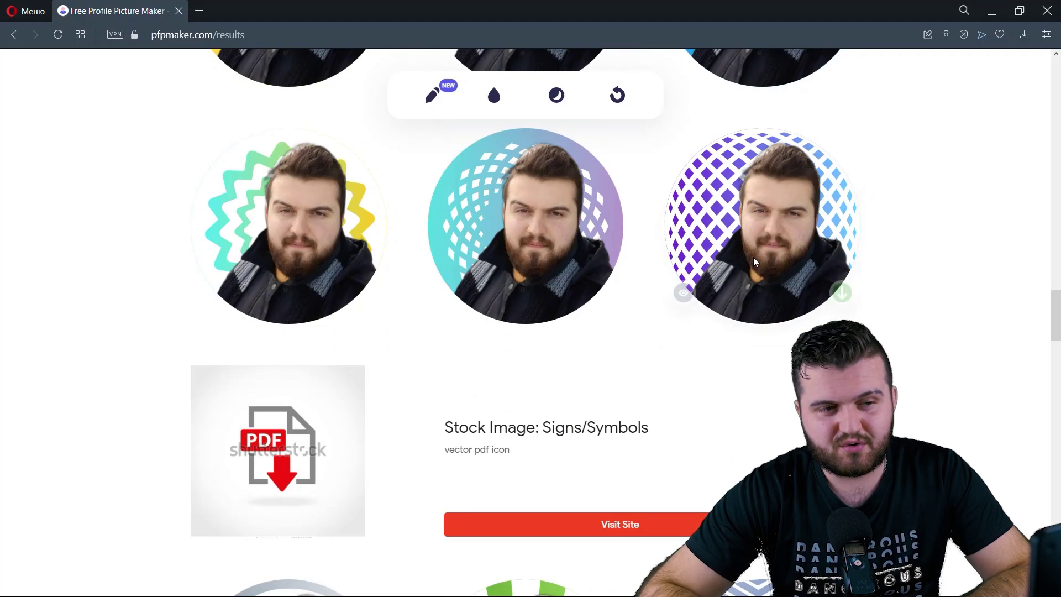
{"action": "scroll", "coordinate": [802, 184], "scroll_direction": "up", "scroll_amount": 3}
{"action": "scroll", "coordinate": [799, 191], "scroll_direction": "down", "scroll_amount": 11}
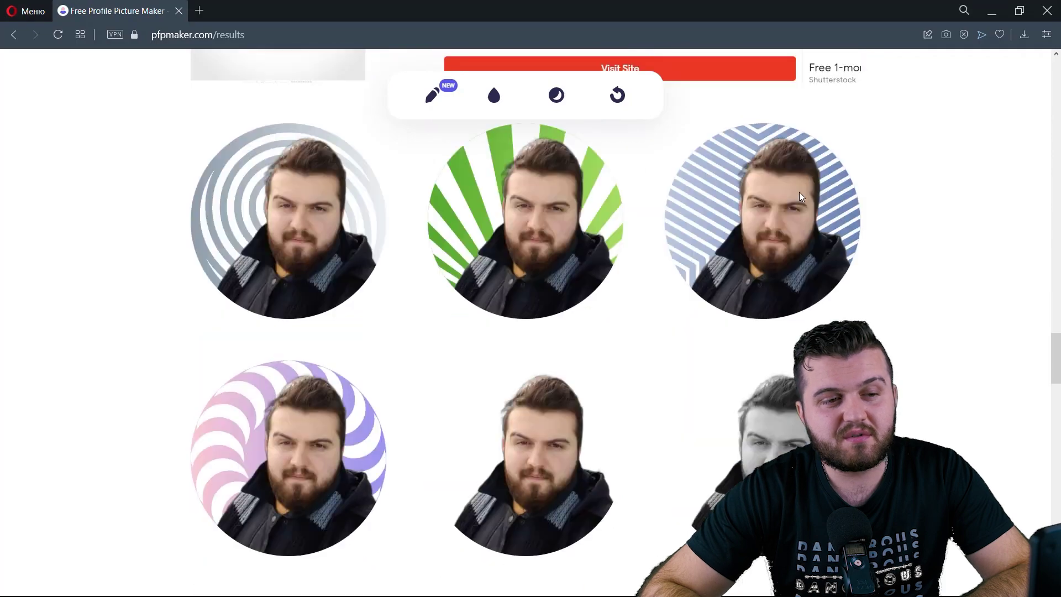
{"action": "scroll", "coordinate": [793, 233], "scroll_direction": "up", "scroll_amount": 9}
{"action": "scroll", "coordinate": [790, 229], "scroll_direction": "down", "scroll_amount": 7}
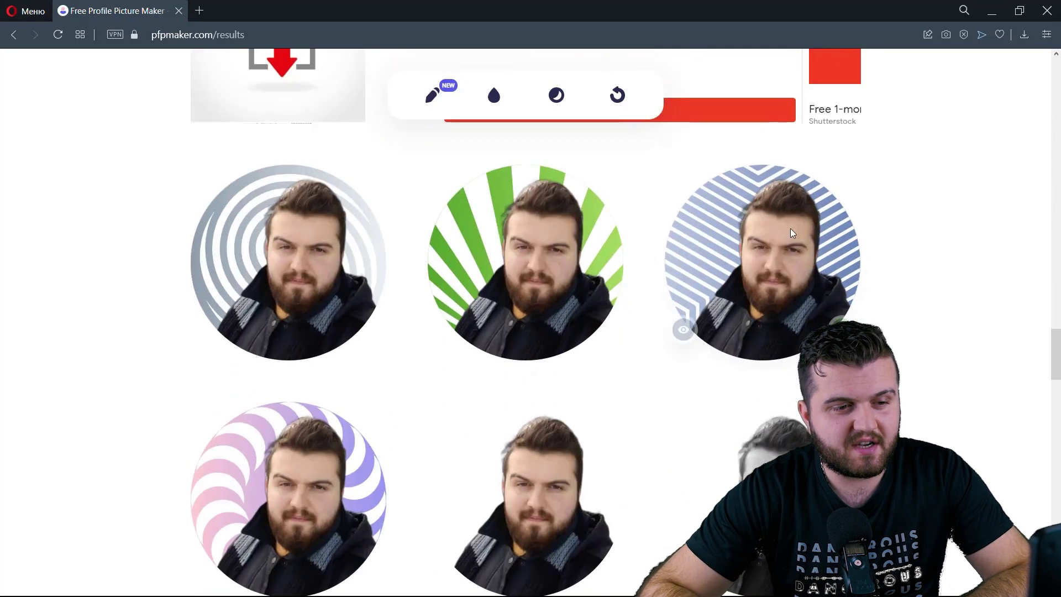
{"action": "scroll", "coordinate": [768, 229], "scroll_direction": "down", "scroll_amount": 1}
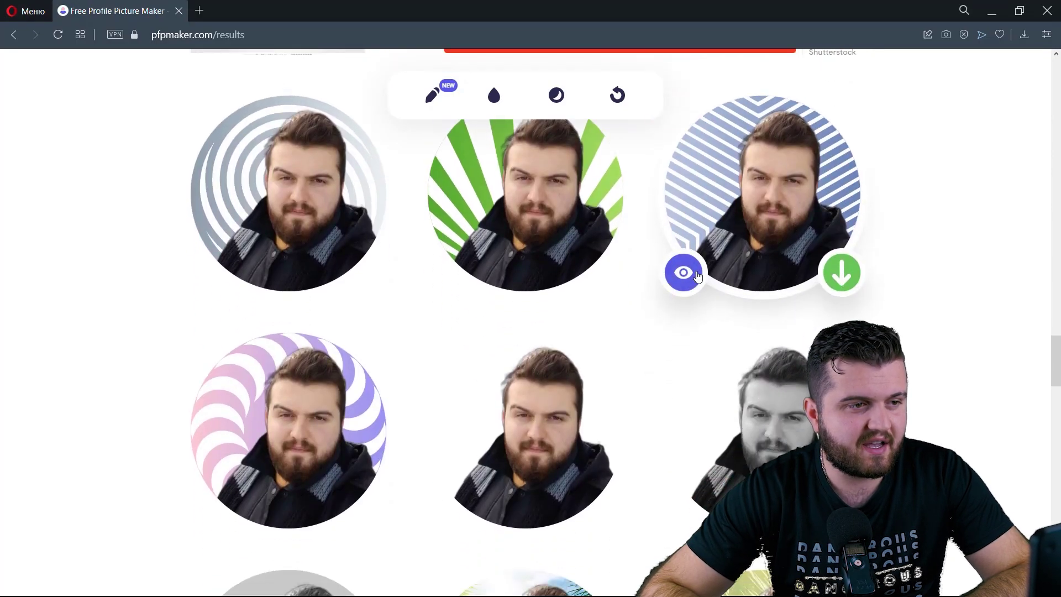
Adjust the portrait by rotating it counterclockwise and setting its scale to 0.9
{"action": "left_click", "coordinate": [432, 105]}
{"action": "left_click_drag", "start_coordinate": [524, 484], "coordinate": [507, 515]}
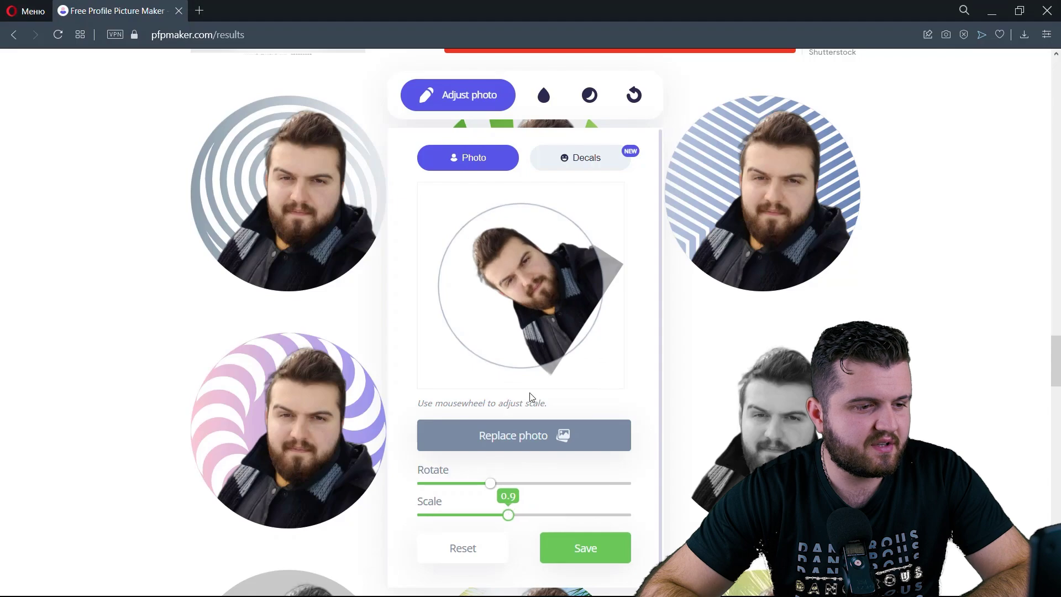
View the decal options, and try solid, gradient and abstract backgrounds on the profile pictures, settling on the black, blue and cyan abstract one
{"action": "left_click", "coordinate": [569, 160]}
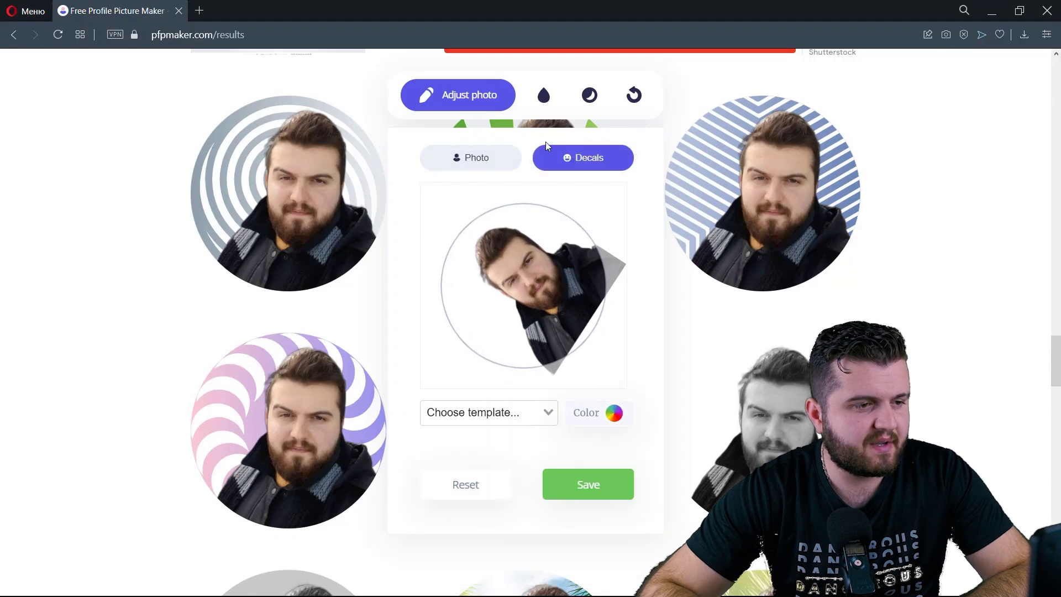
{"action": "left_click", "coordinate": [544, 97]}
{"action": "left_click", "coordinate": [575, 249]}
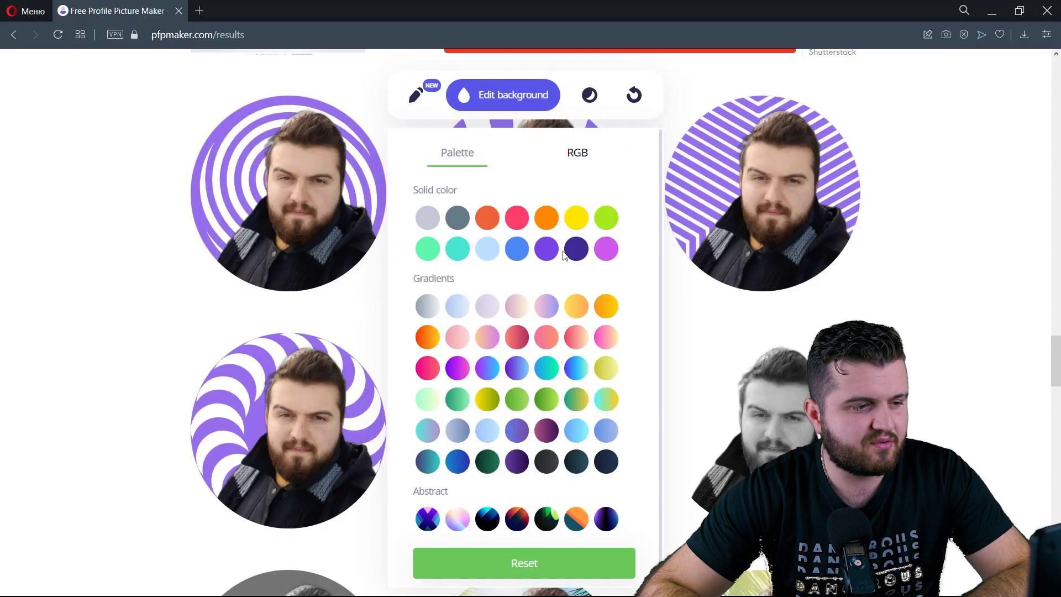
{"action": "left_click", "coordinate": [575, 335]}
{"action": "left_click", "coordinate": [546, 368]}
{"action": "scroll", "coordinate": [547, 420], "scroll_direction": "up", "scroll_amount": 3}
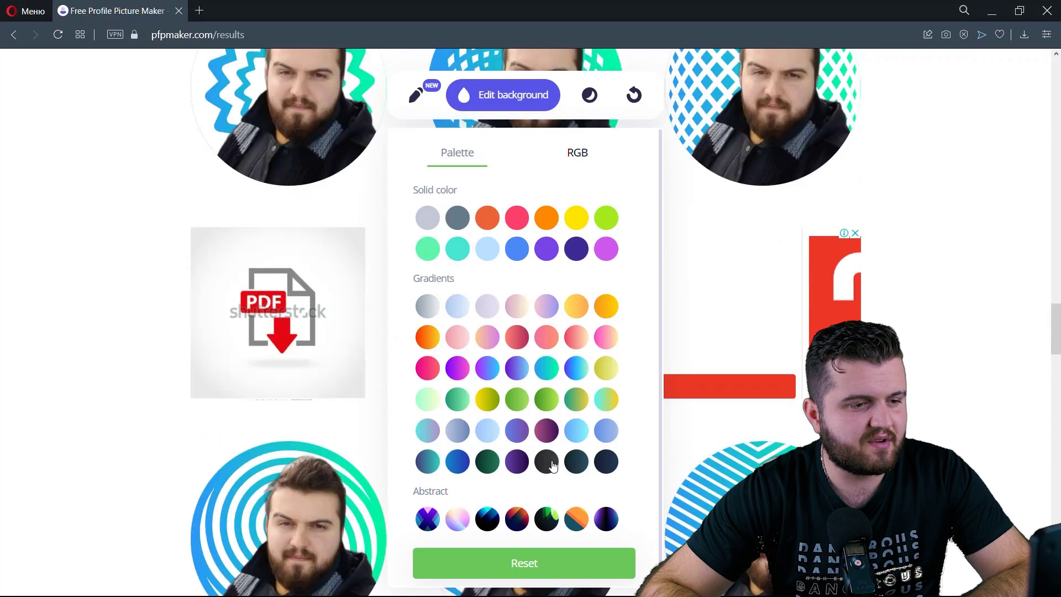
{"action": "left_click", "coordinate": [546, 462]}
{"action": "left_click", "coordinate": [577, 400]}
{"action": "left_click", "coordinate": [606, 399]}
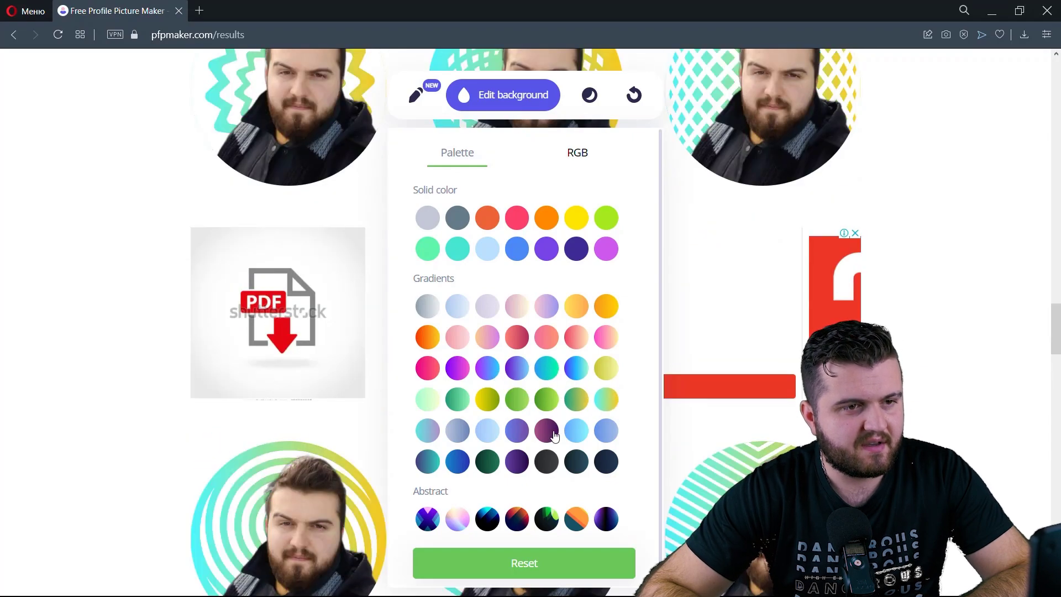
{"action": "left_click", "coordinate": [523, 519]}
{"action": "left_click", "coordinate": [547, 520]}
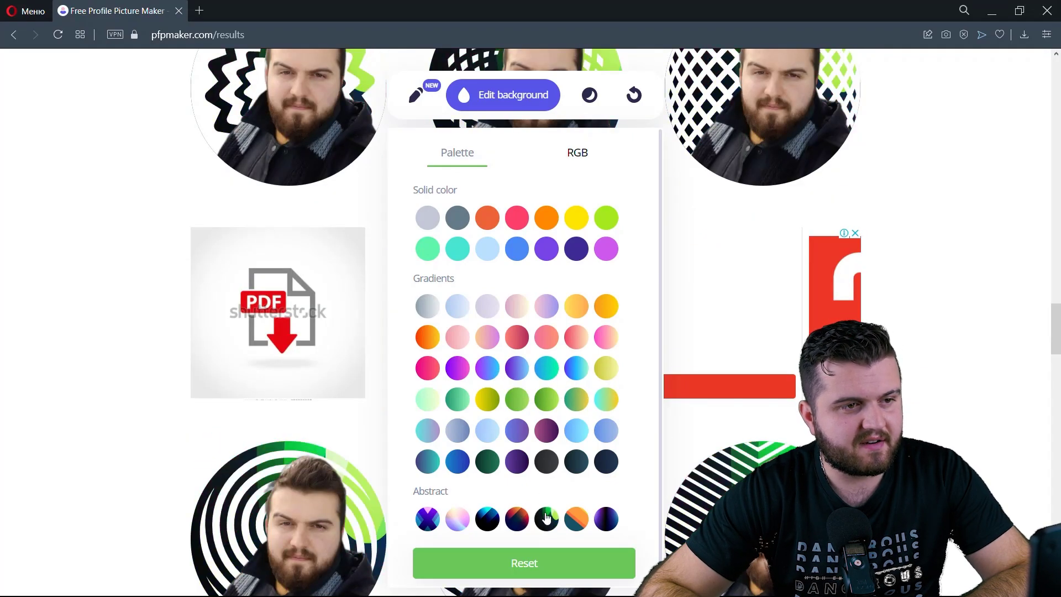
{"action": "left_click", "coordinate": [493, 522]}
Look over the available shadow styles and the recolored profile pictures
{"action": "left_click", "coordinate": [589, 95]}
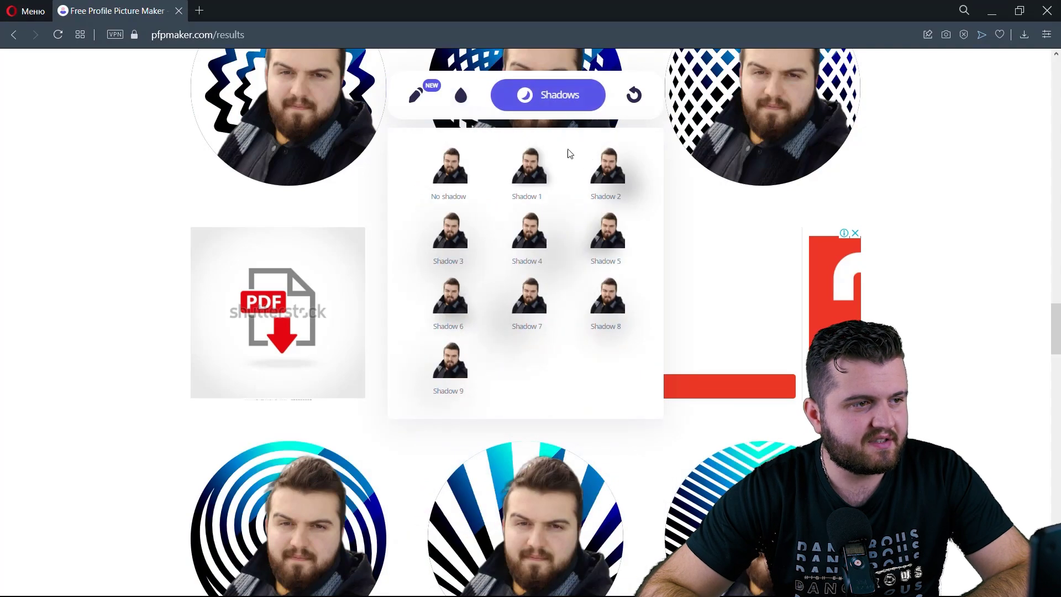
{"action": "scroll", "coordinate": [516, 217], "scroll_direction": "up", "scroll_amount": 5}
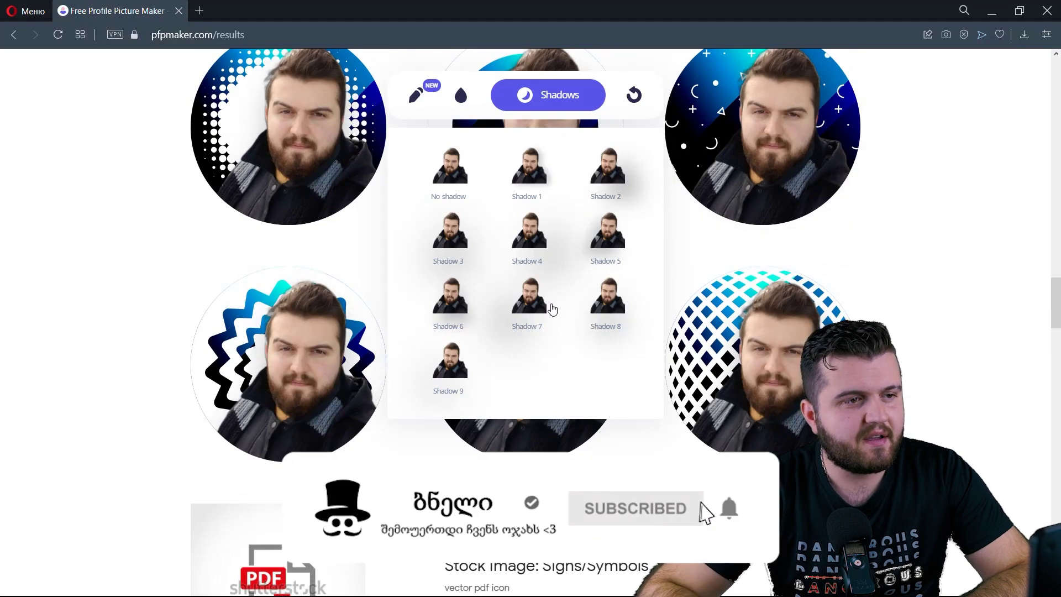
{"action": "scroll", "coordinate": [492, 310], "scroll_direction": "up", "scroll_amount": 5}
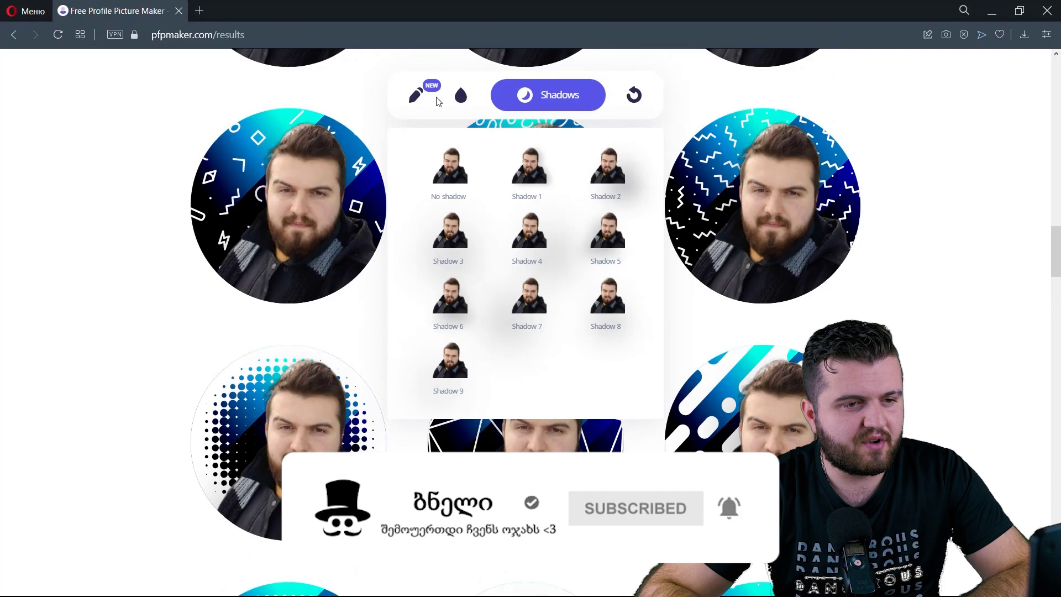
{"action": "left_click", "coordinate": [879, 230]}
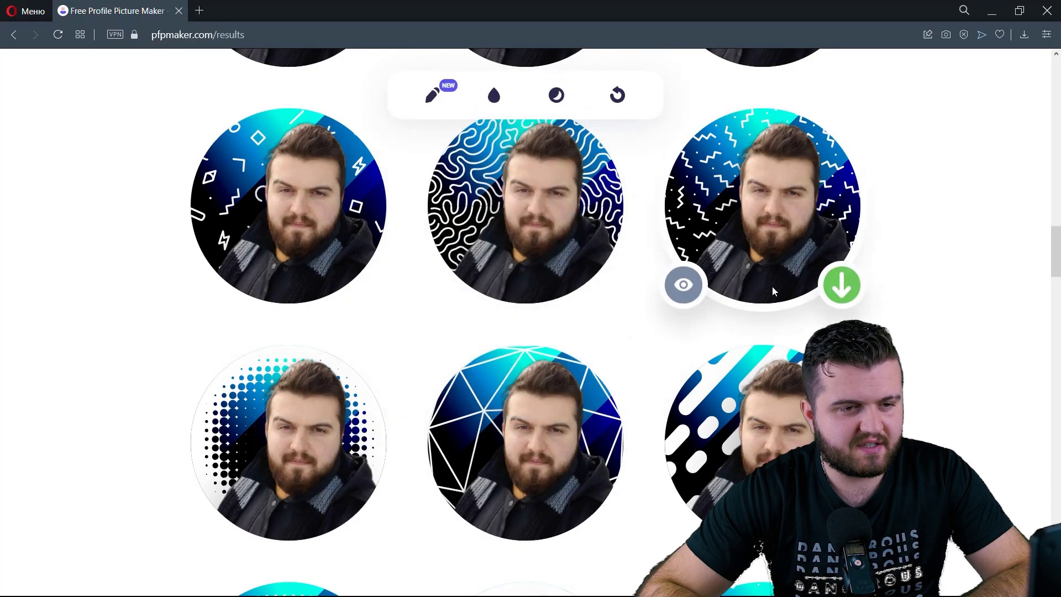
Download the round profile picture with the white zigzag pattern, and view the saved profile-pic.png
{"action": "left_click", "coordinate": [843, 287]}
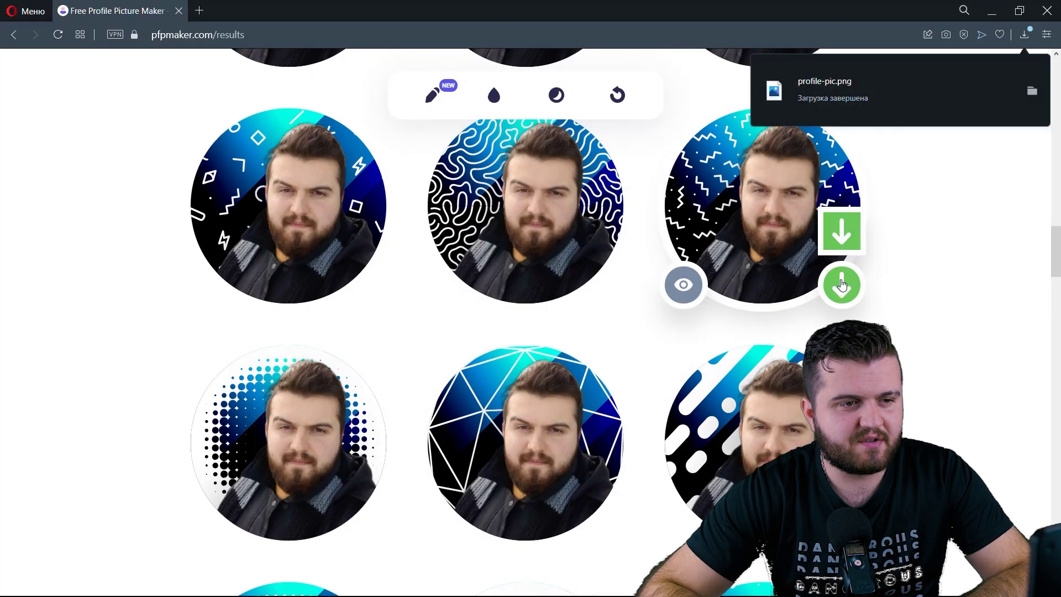
{"action": "left_click", "coordinate": [918, 99]}
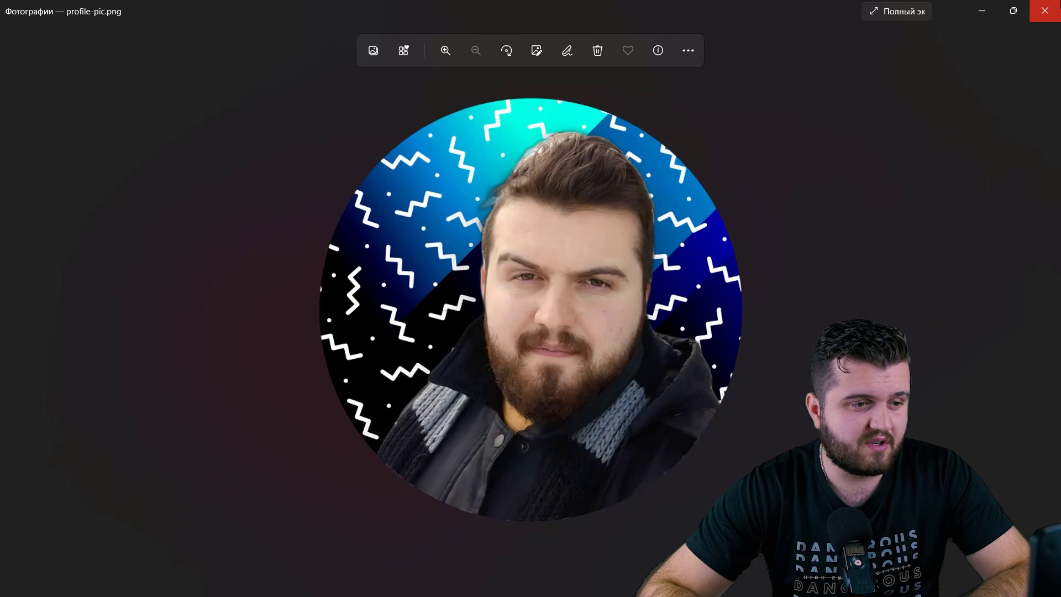
{"action": "left_click", "coordinate": [1044, 11]}
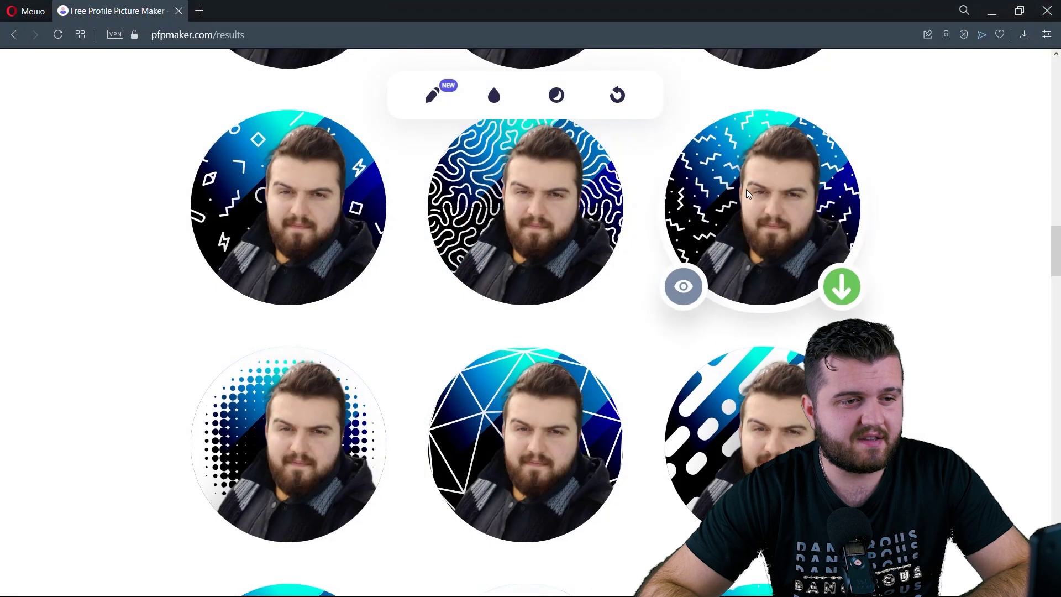
{"action": "scroll", "coordinate": [746, 189], "scroll_direction": "up", "scroll_amount": 5}
{"action": "scroll", "coordinate": [746, 189], "scroll_direction": "up", "scroll_amount": 5}
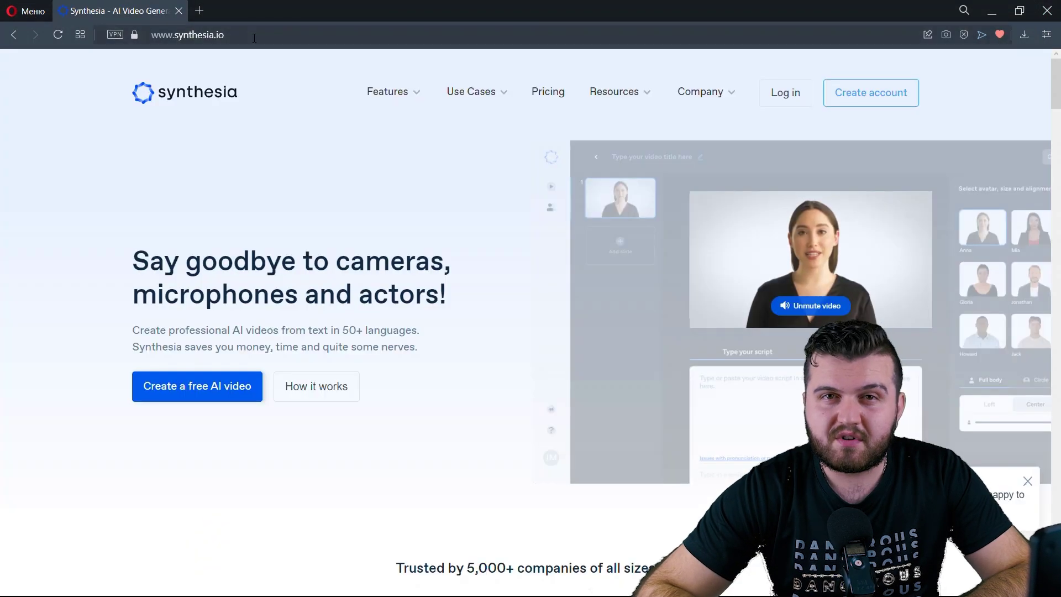
{"action": "left_click_drag", "start_coordinate": [225, 35], "coordinate": [192, 35]}
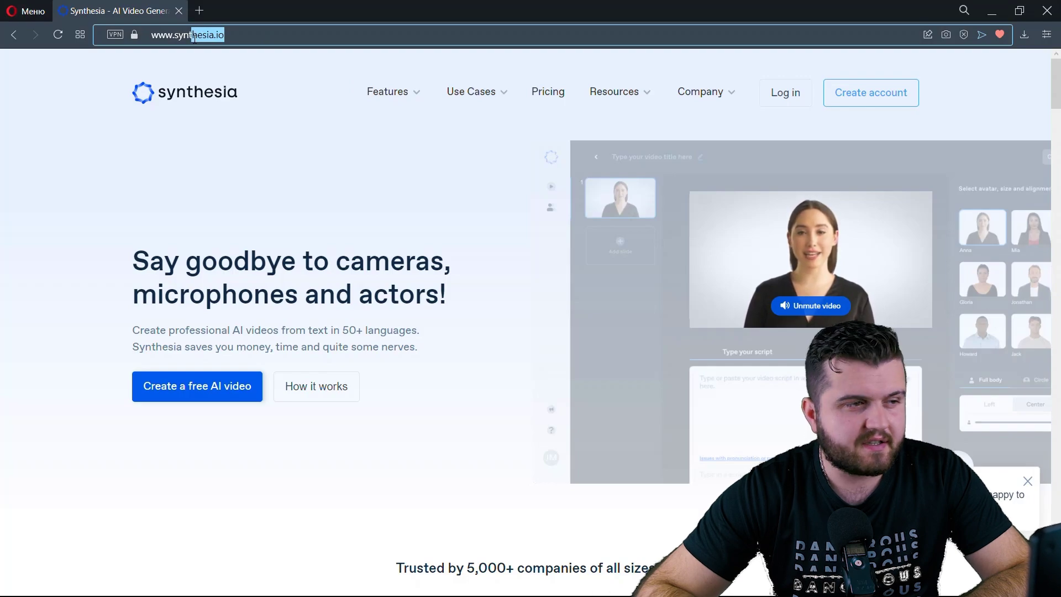
{"action": "double_click", "coordinate": [194, 36]}
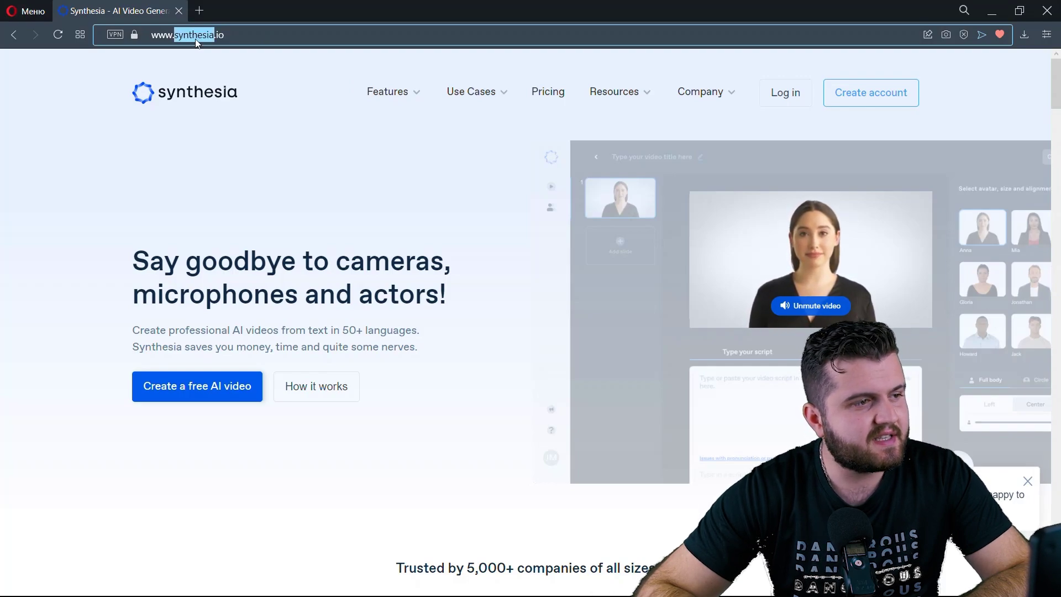
{"action": "left_click_drag", "start_coordinate": [224, 35], "coordinate": [166, 36]}
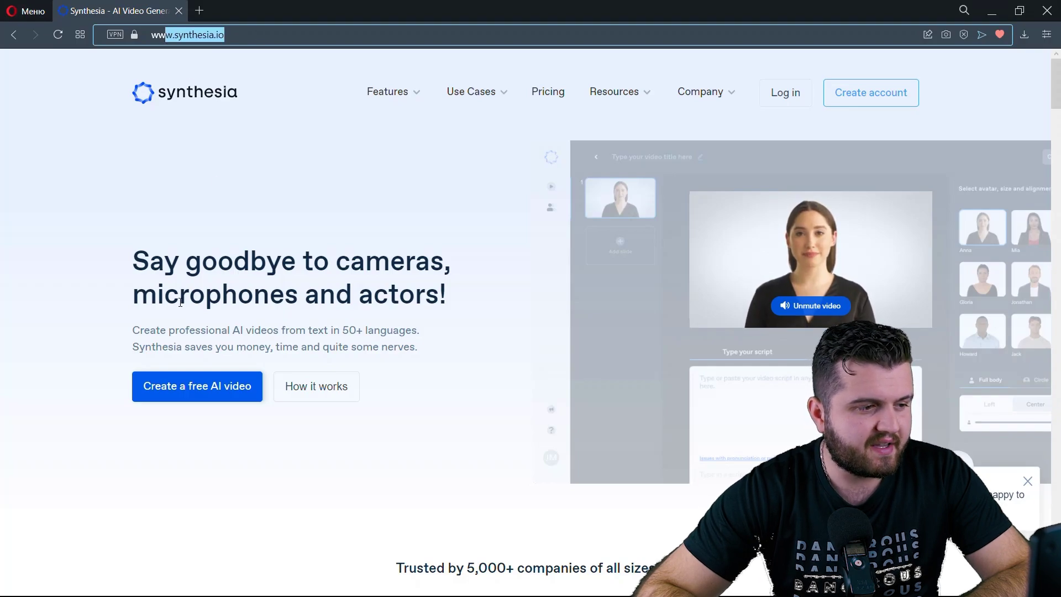
Start creating a free AI video, and examine the Sales pitch template's sample script and the rest of the page
{"action": "left_click", "coordinate": [201, 389]}
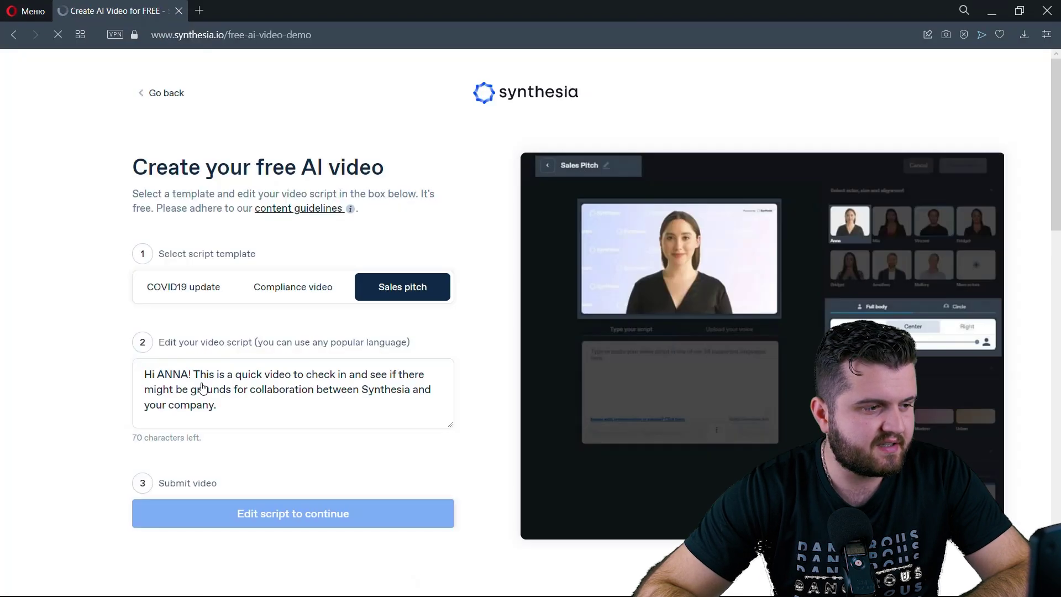
{"action": "scroll", "coordinate": [241, 362], "scroll_direction": "down", "scroll_amount": 1}
{"action": "left_click_drag", "start_coordinate": [225, 336], "coordinate": [92, 291]}
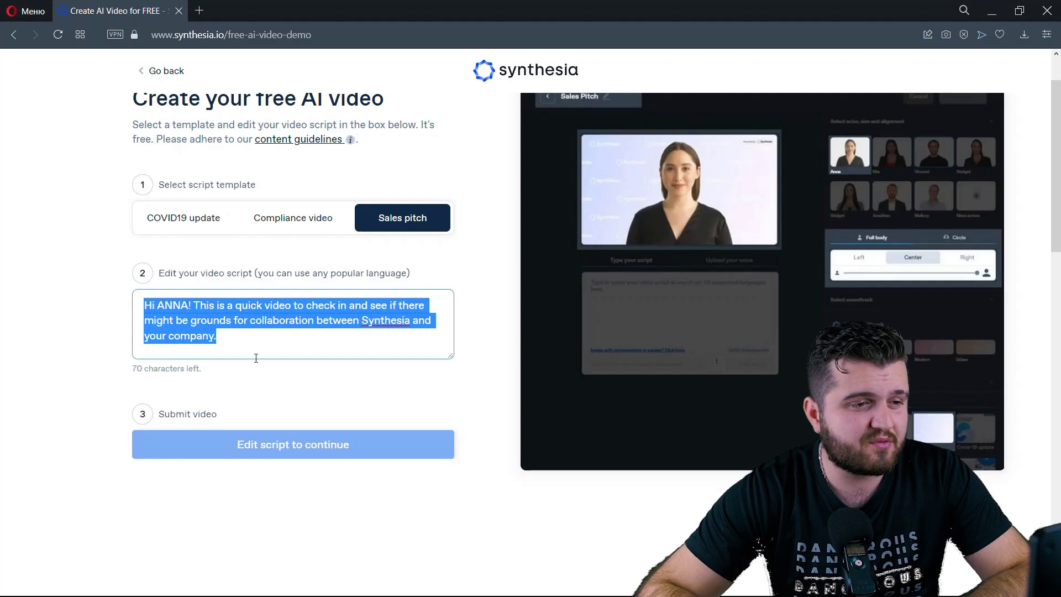
{"action": "scroll", "coordinate": [258, 343], "scroll_direction": "up", "scroll_amount": 1}
{"action": "scroll", "coordinate": [256, 334], "scroll_direction": "down", "scroll_amount": 6}
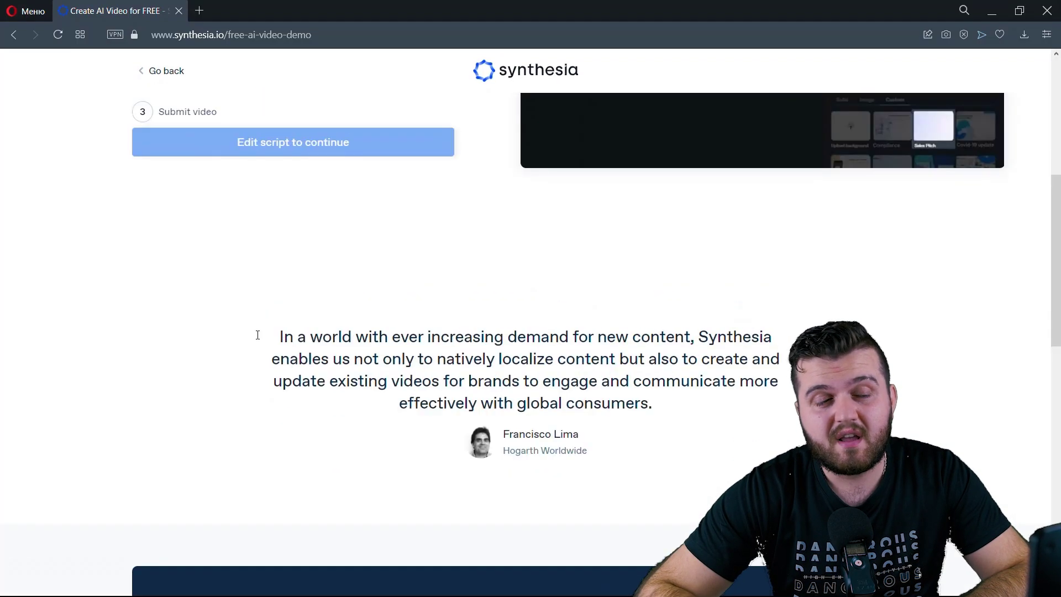
{"action": "scroll", "coordinate": [265, 332], "scroll_direction": "up", "scroll_amount": 6}
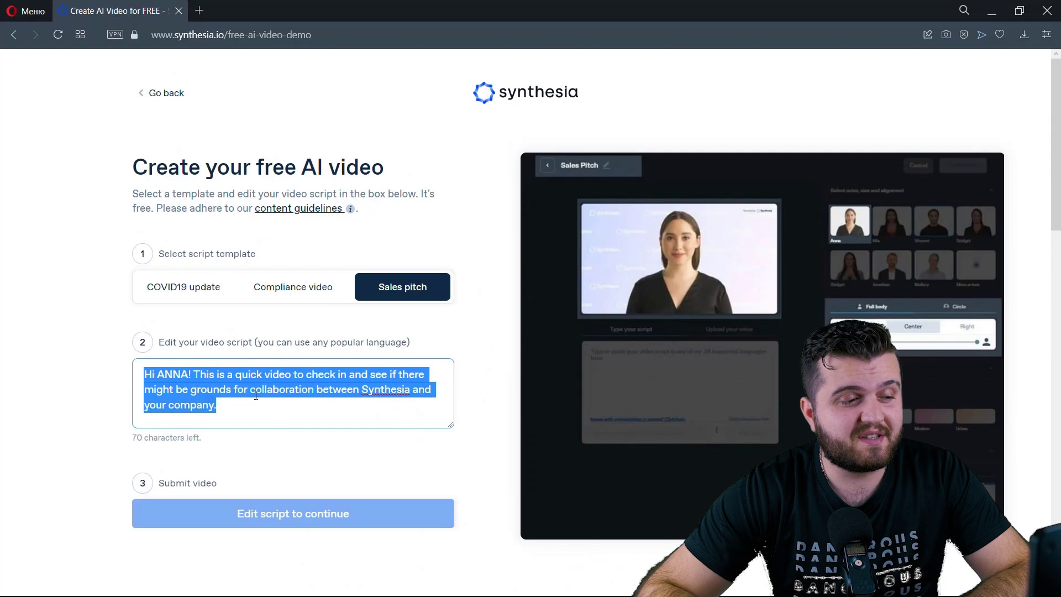
{"action": "left_click", "coordinate": [242, 416]}
{"action": "left_click_drag", "start_coordinate": [218, 411], "coordinate": [150, 367]}
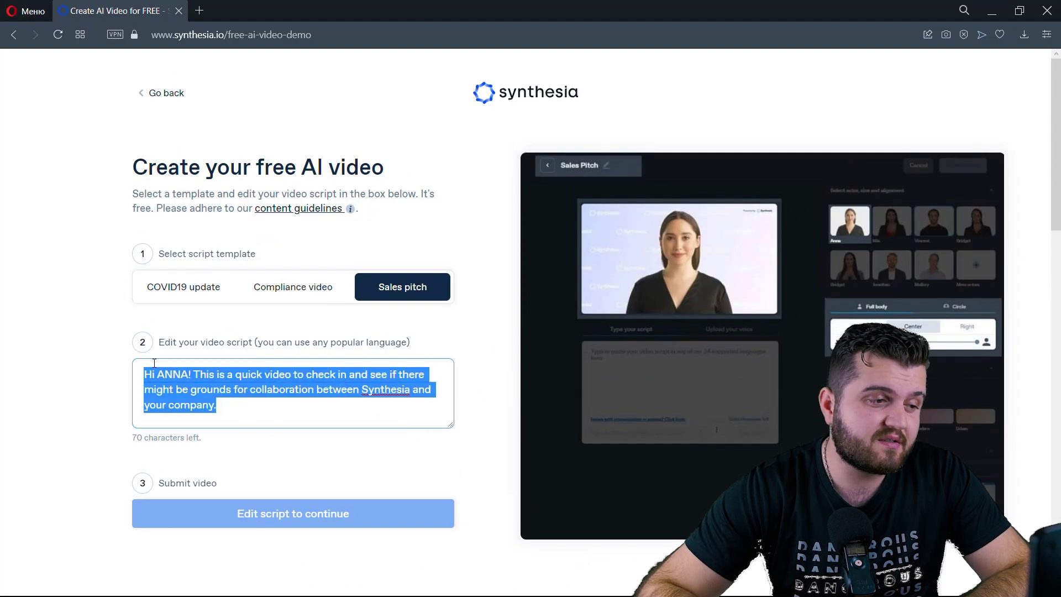
{"action": "left_click", "coordinate": [208, 389]}
{"action": "triple_click", "coordinate": [237, 407]}
{"action": "left_click", "coordinate": [239, 404]}
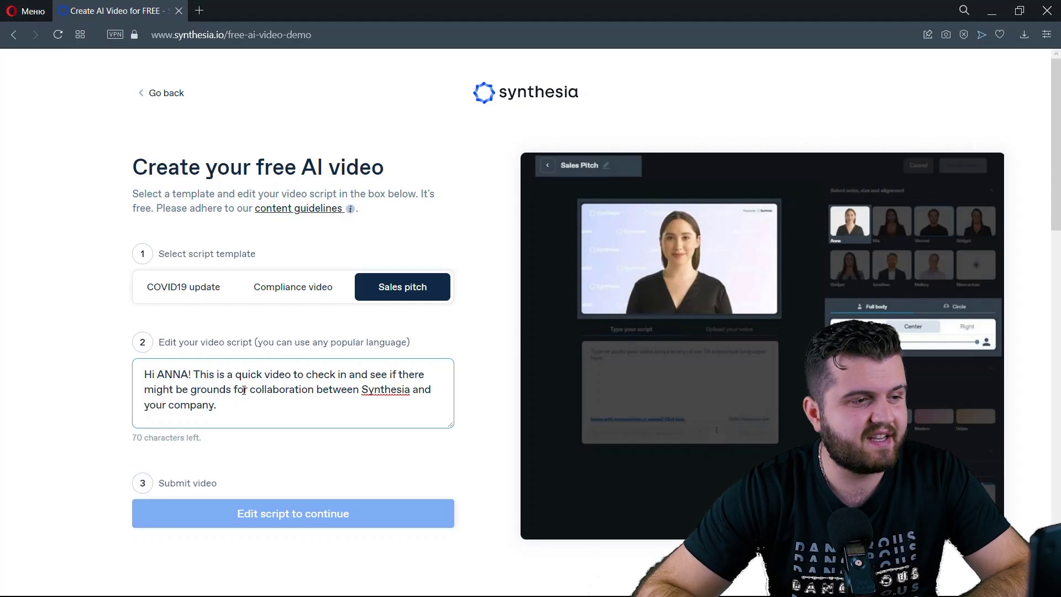
{"action": "left_click_drag", "start_coordinate": [233, 413], "coordinate": [160, 377]}
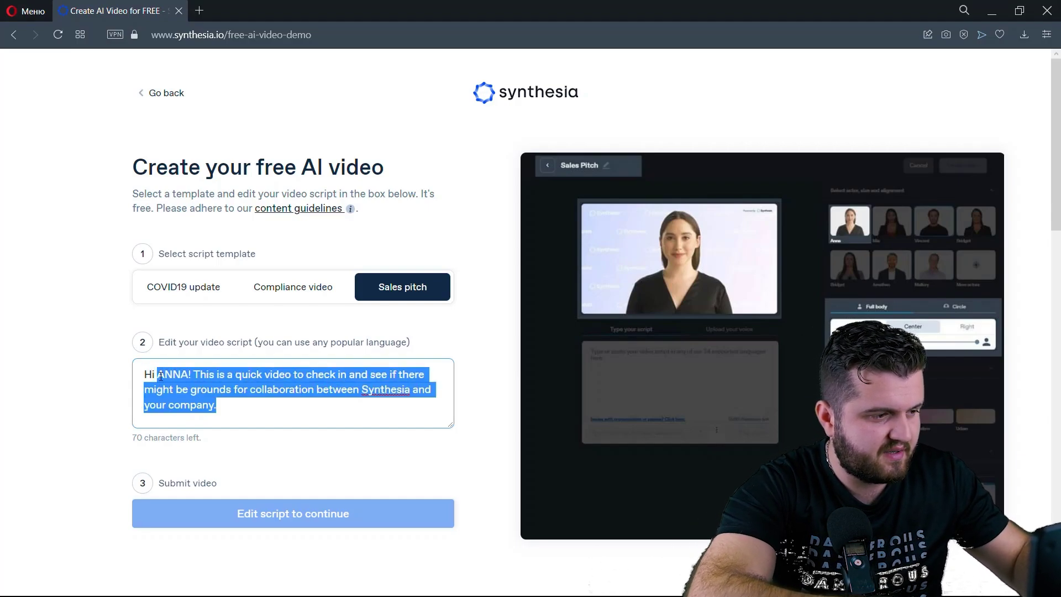
{"action": "left_click", "coordinate": [161, 376]}
{"action": "type", "text": "tne"}
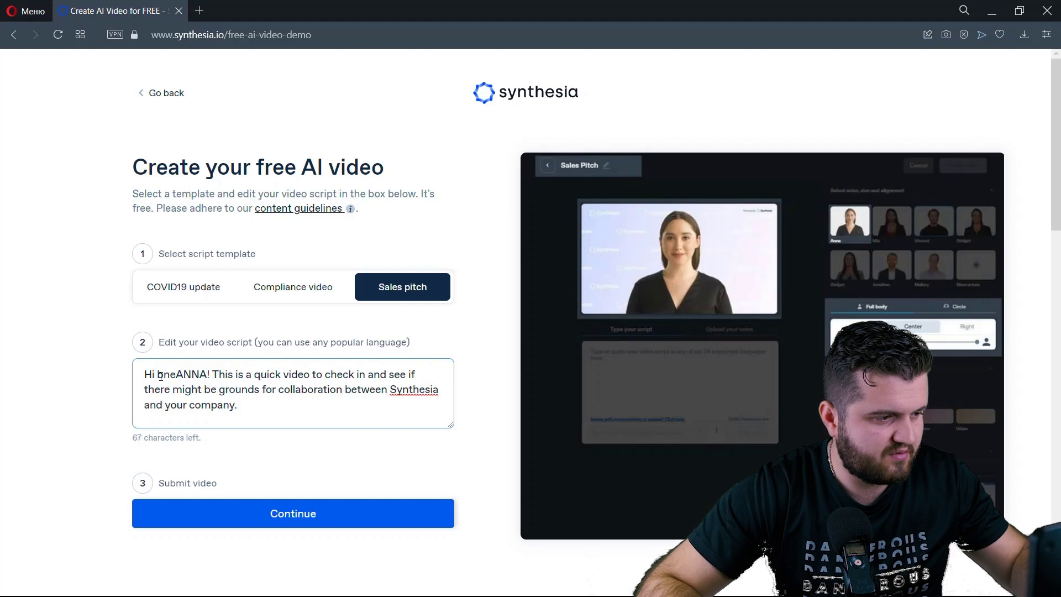
Replace the sample video script with "Hi bneli channel. how are you my brother."
{"action": "left_click_drag", "start_coordinate": [231, 408], "coordinate": [157, 376]}
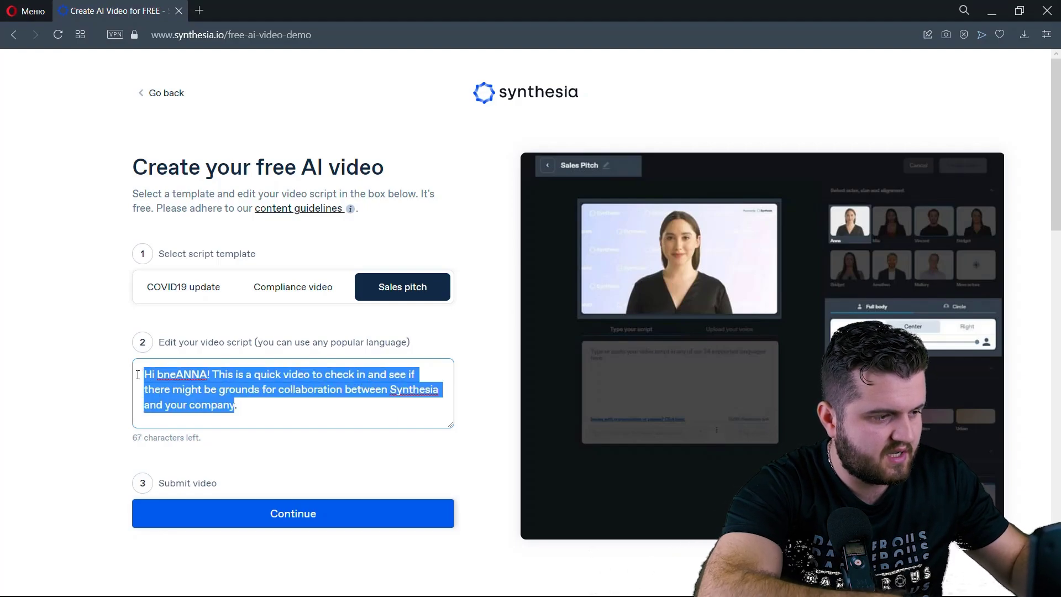
{"action": "type", "text": "Hi bneli channel. how are yiu"}
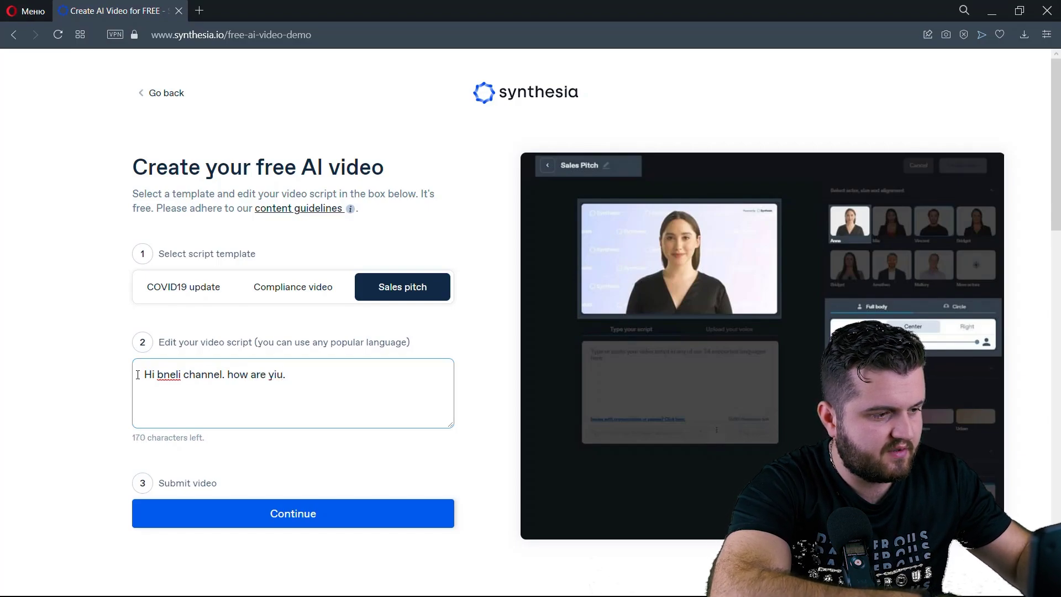
{"action": "type", "text": "."}
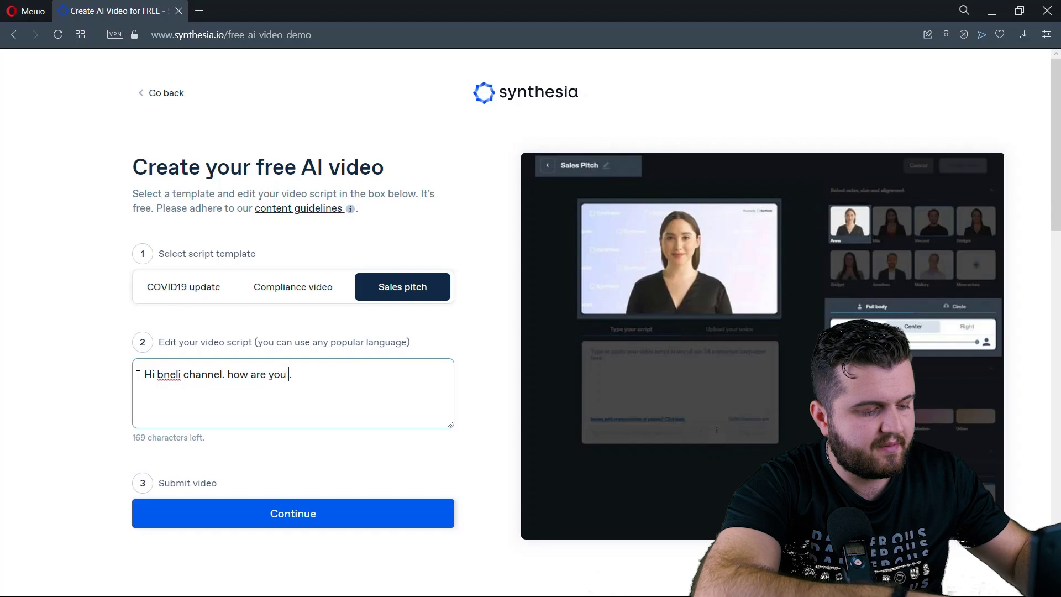
{"action": "key", "text": "BackSpace"}
{"action": "type", "text": "my"}
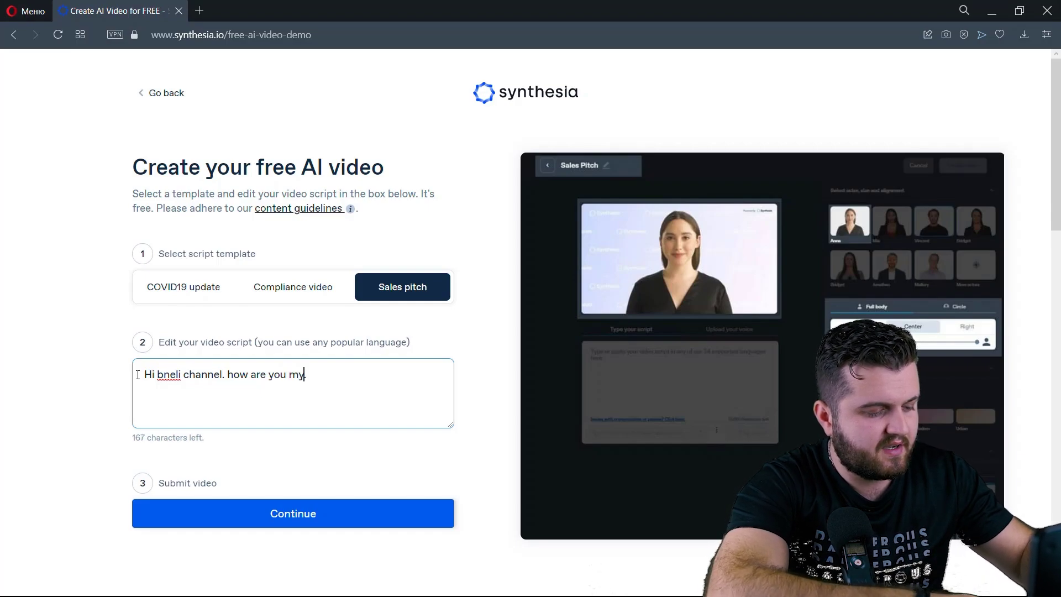
{"action": "type", "text": " brother"}
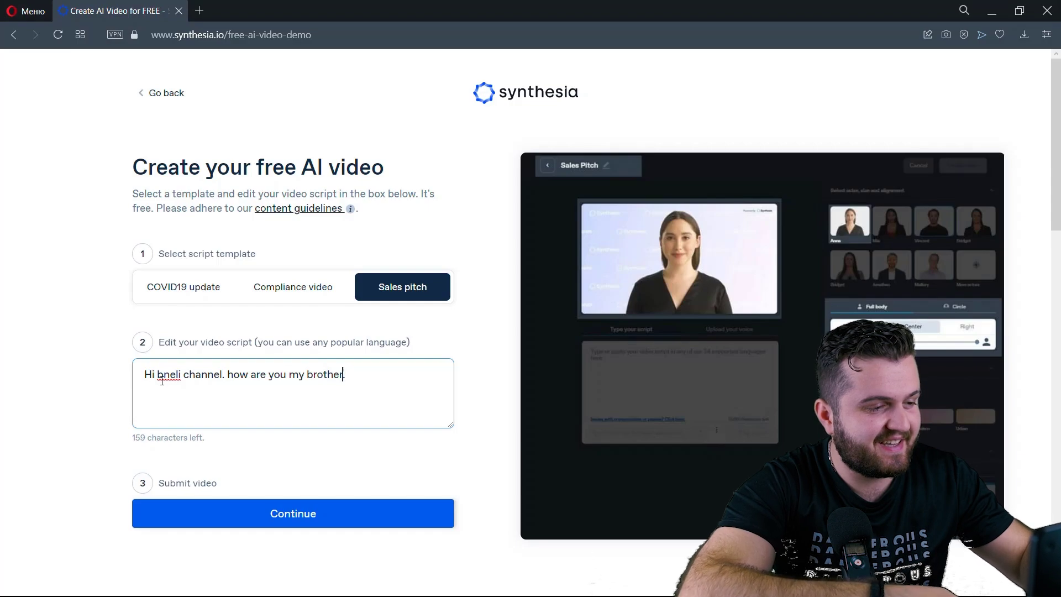
{"action": "type", "text": "."}
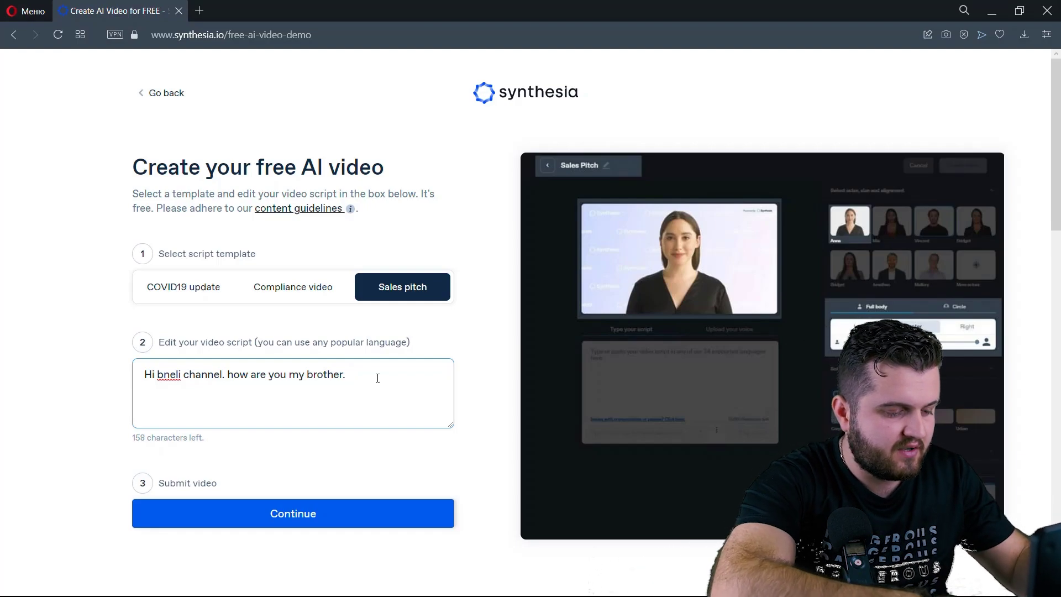
Continue the video script with "You have to subscribe my channel and like this video"
{"action": "type", "text": "You h"}
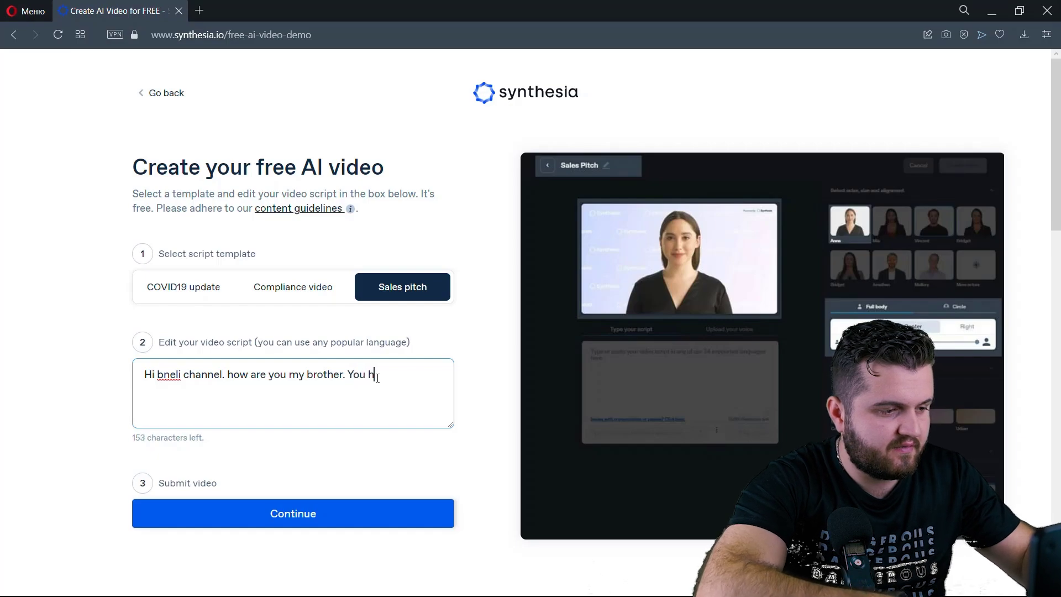
{"action": "type", "text": "ave to subc"}
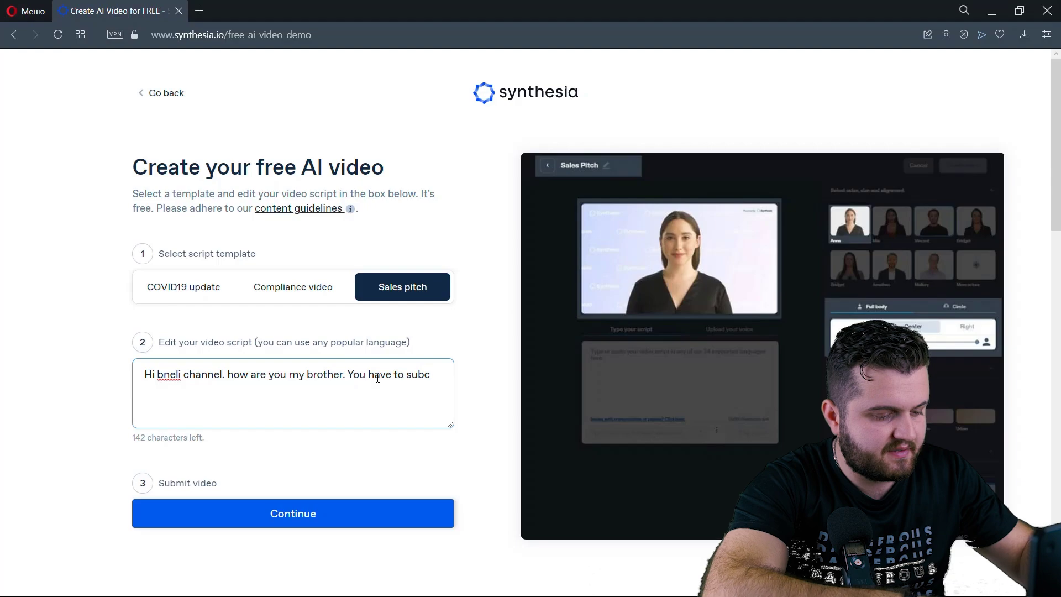
{"action": "key", "text": "BackSpace"}
{"action": "type", "text": "scribe my channel and like "}
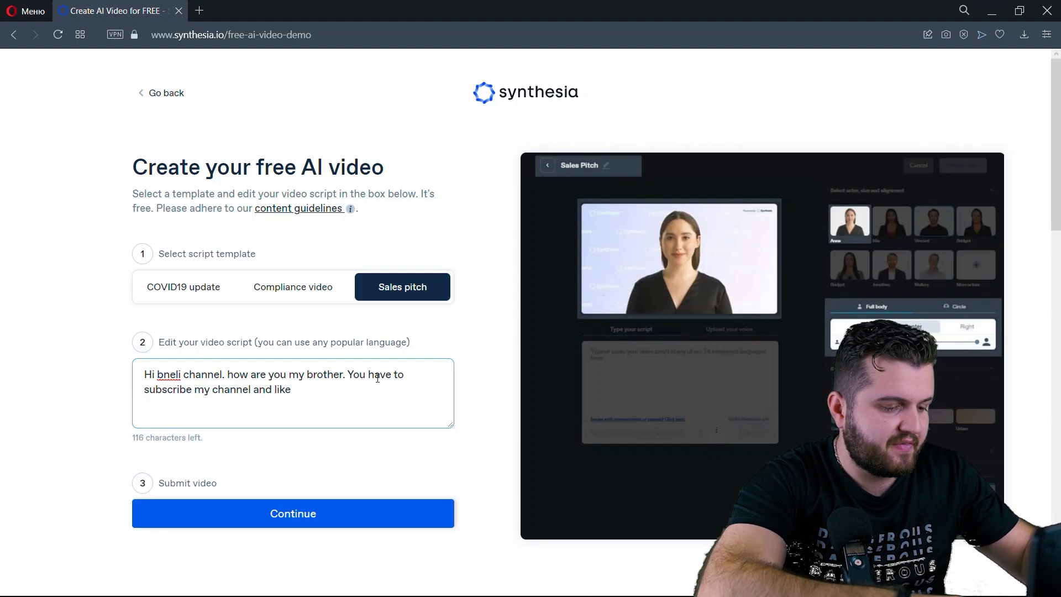
{"action": "type", "text": "this video"}
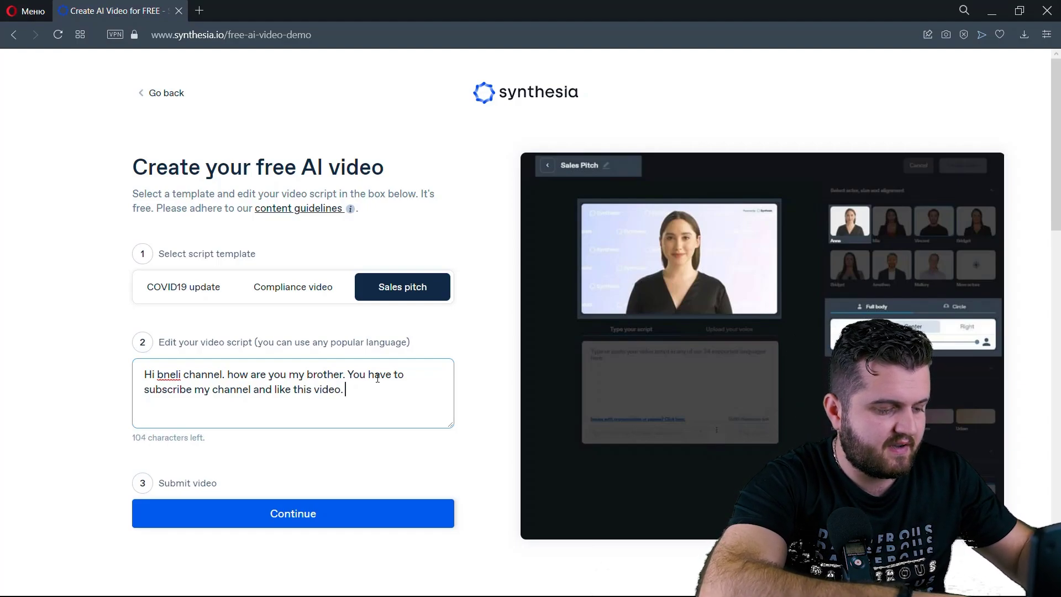
Extend the script with a new sentence, "After you will get from me", removing the stray word after it
{"action": "type", "text": ". After "}
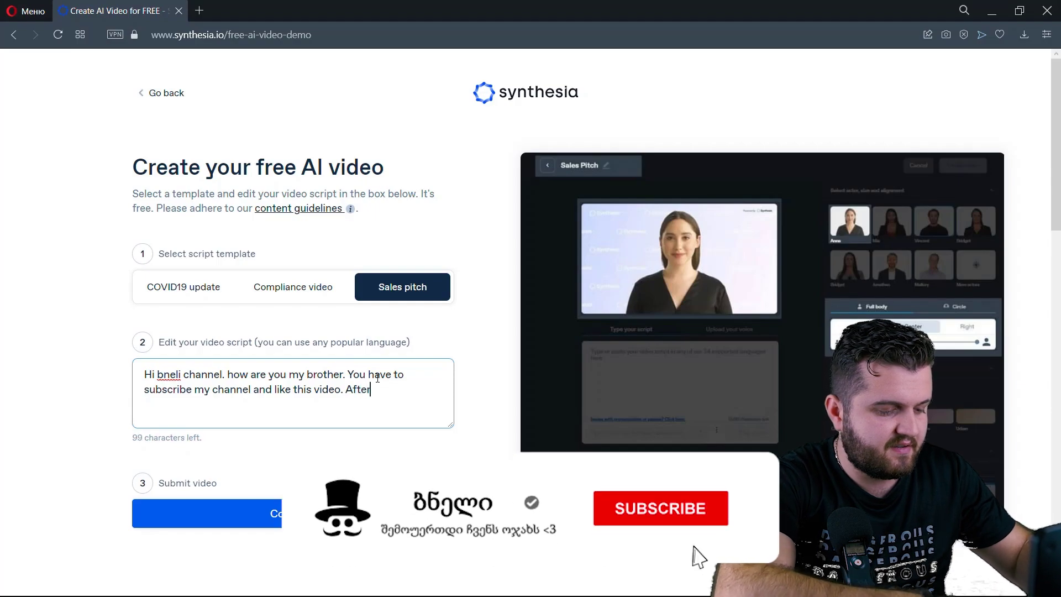
{"action": "type", "text": "you"}
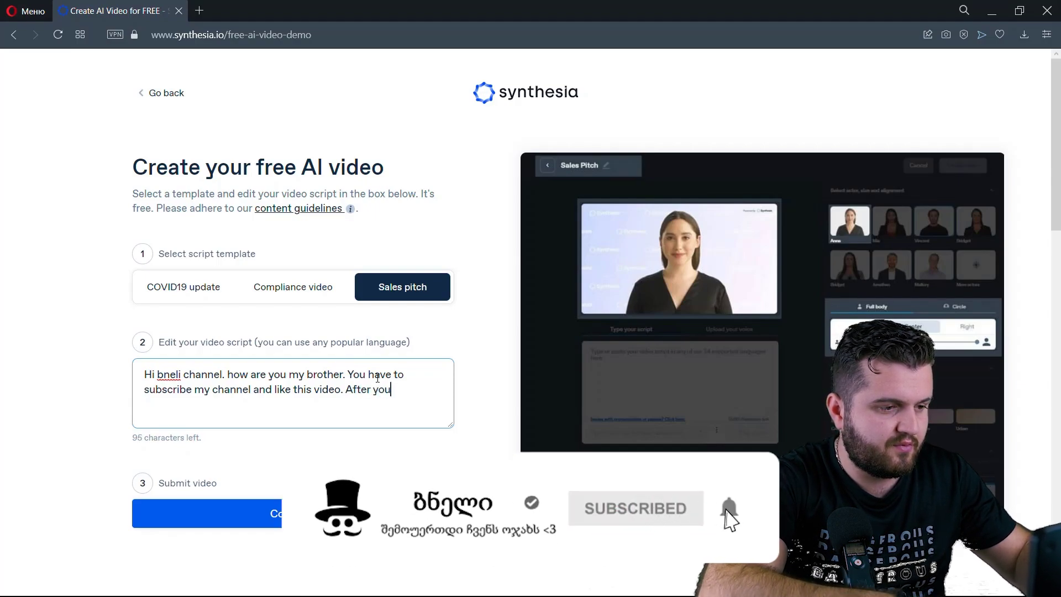
{"action": "type", "text": " will ge"}
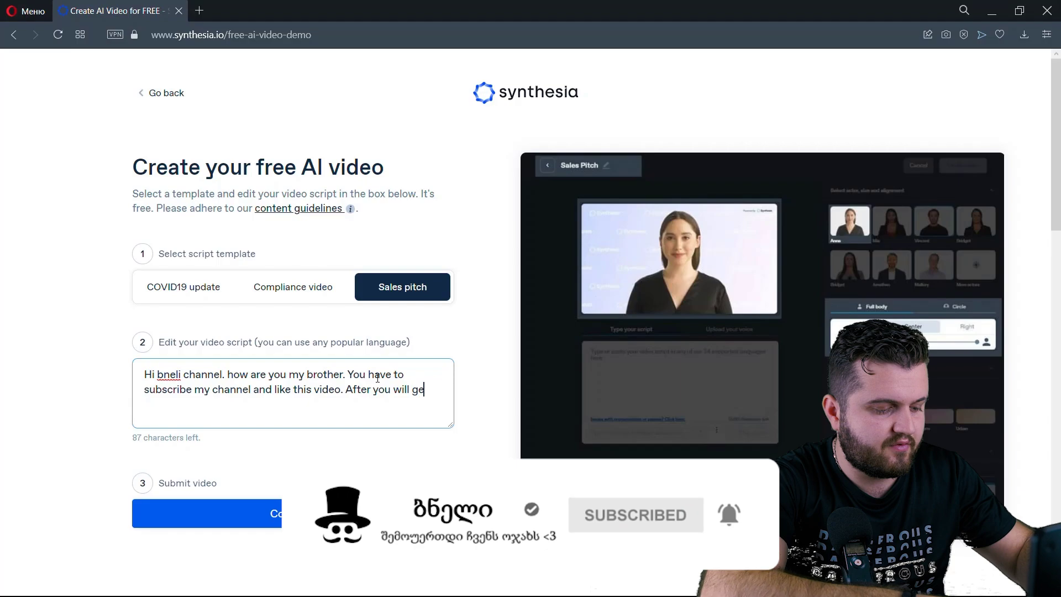
{"action": "type", "text": "t from me "}
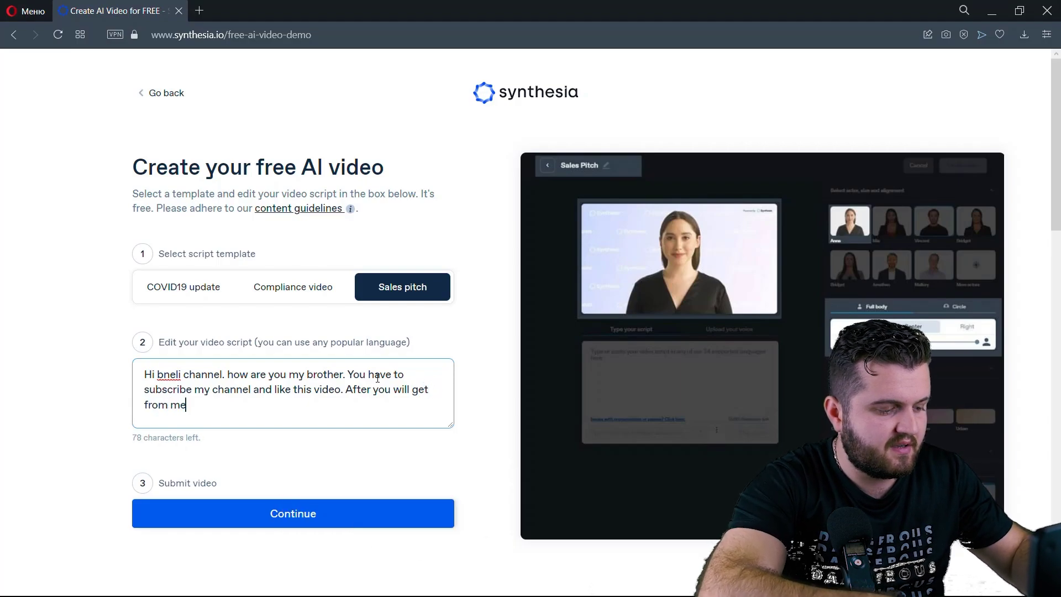
{"action": "type", "text": "thank"}
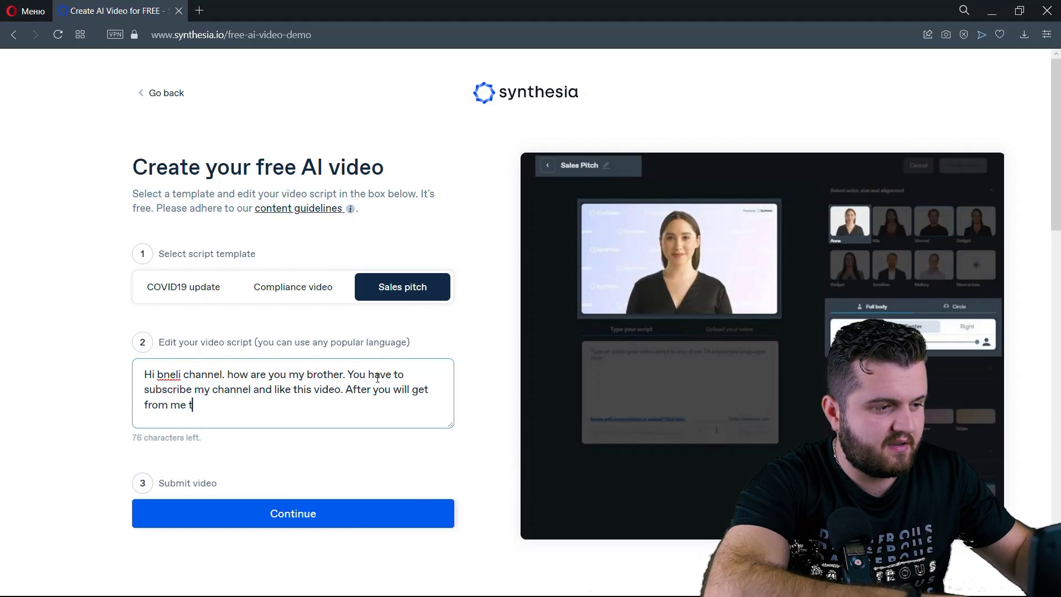
{"action": "key", "text": "BackSpace"}
{"action": "key", "text": "BackSpace"}
{"action": "key", "text": "BackSpace"}
{"action": "key", "text": "BackSpace"}
{"action": "key", "text": "BackSpace"}
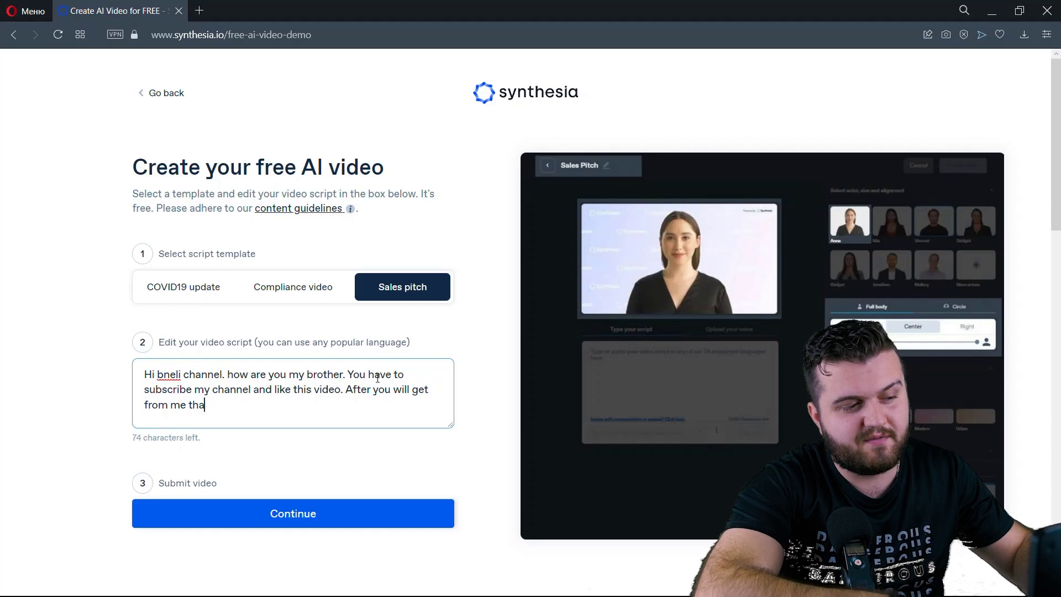
{"action": "key", "text": "BackSpace"}
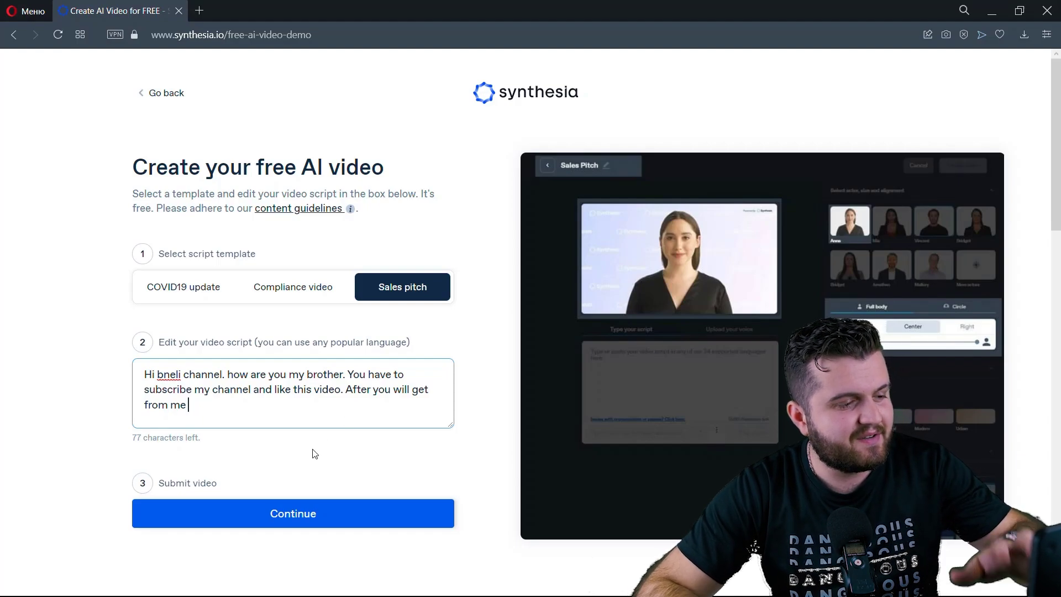
End the script's last sentence with a single period after "me" and submit the script for video creation
{"action": "type", "text": "..."}
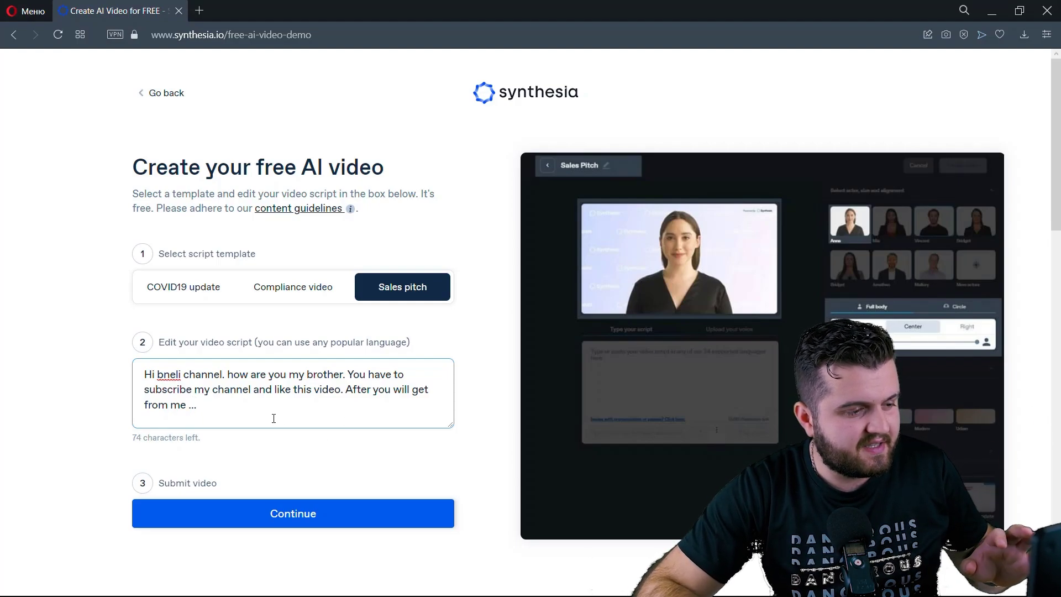
{"action": "key", "text": "BackSpace"}
{"action": "key", "text": "BackSpace"}
{"action": "key", "text": "BackSpace"}
{"action": "key", "text": "BackSpace"}
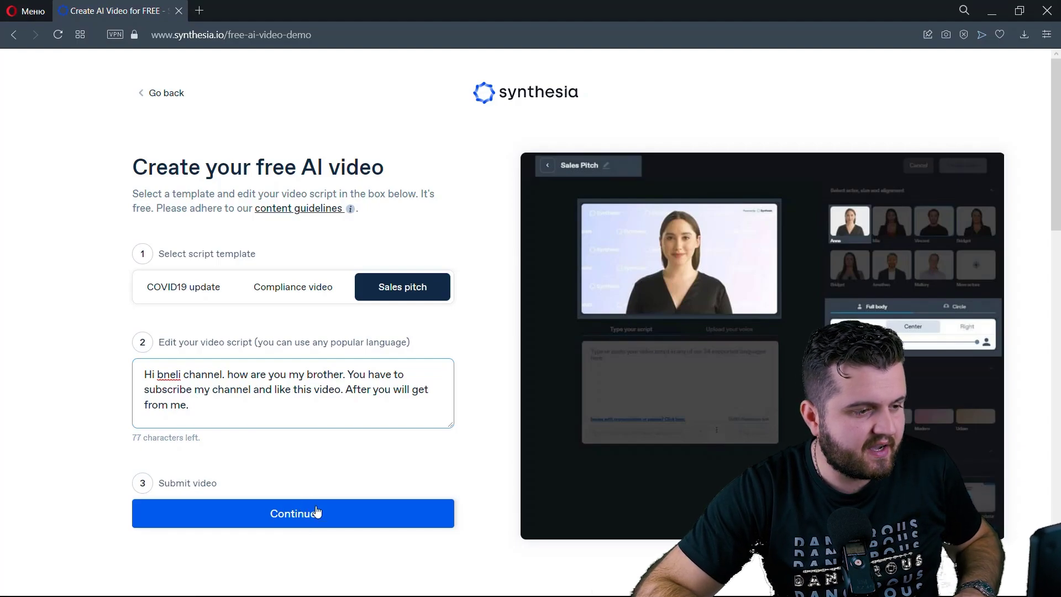
{"action": "left_click", "coordinate": [311, 522]}
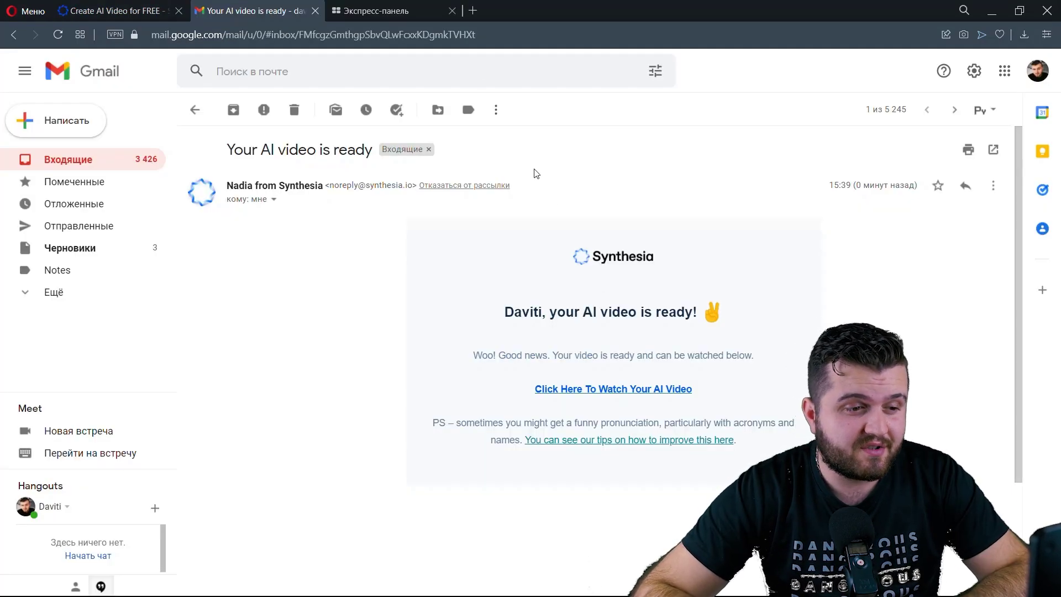
Open the finished AI video from the Synthesia e-mail "Your AI video is ready" and play it
{"action": "scroll", "coordinate": [534, 174], "scroll_direction": "down", "scroll_amount": 2}
{"action": "scroll", "coordinate": [533, 184], "scroll_direction": "up", "scroll_amount": 2}
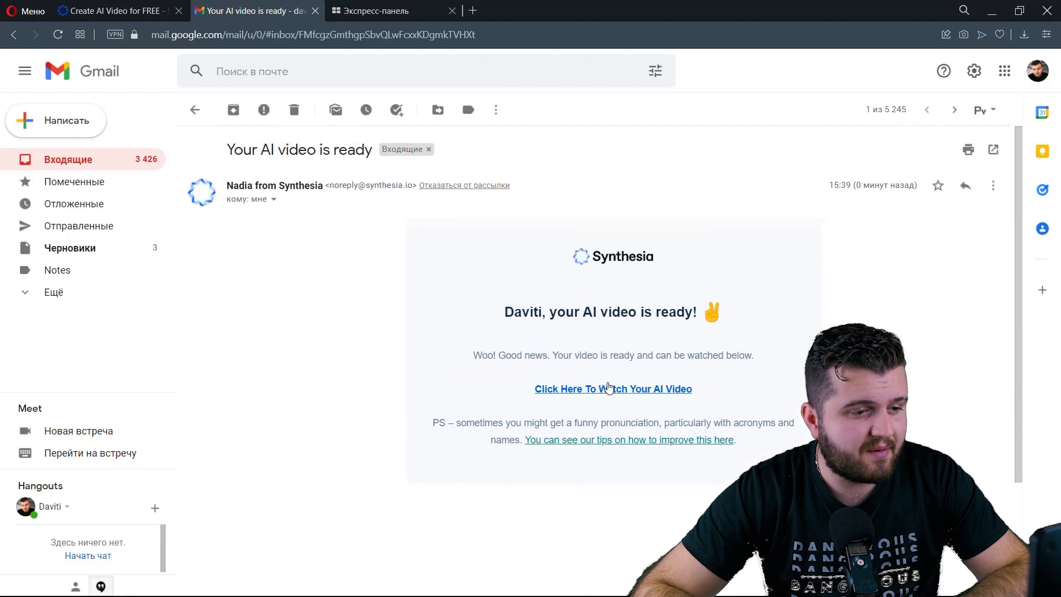
{"action": "left_click", "coordinate": [609, 389]}
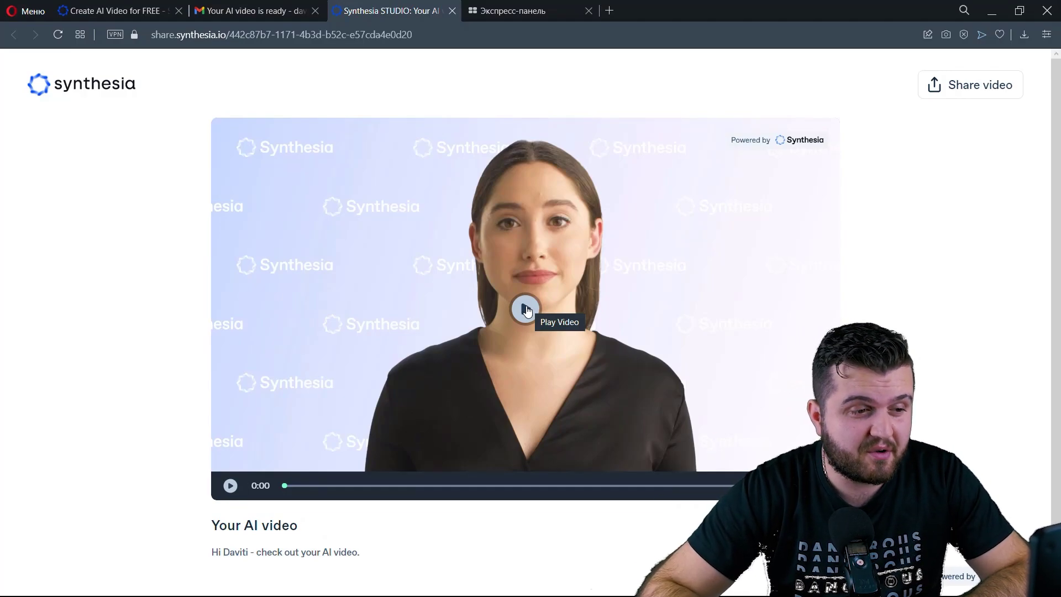
{"action": "scroll", "coordinate": [528, 309], "scroll_direction": "down", "scroll_amount": 1}
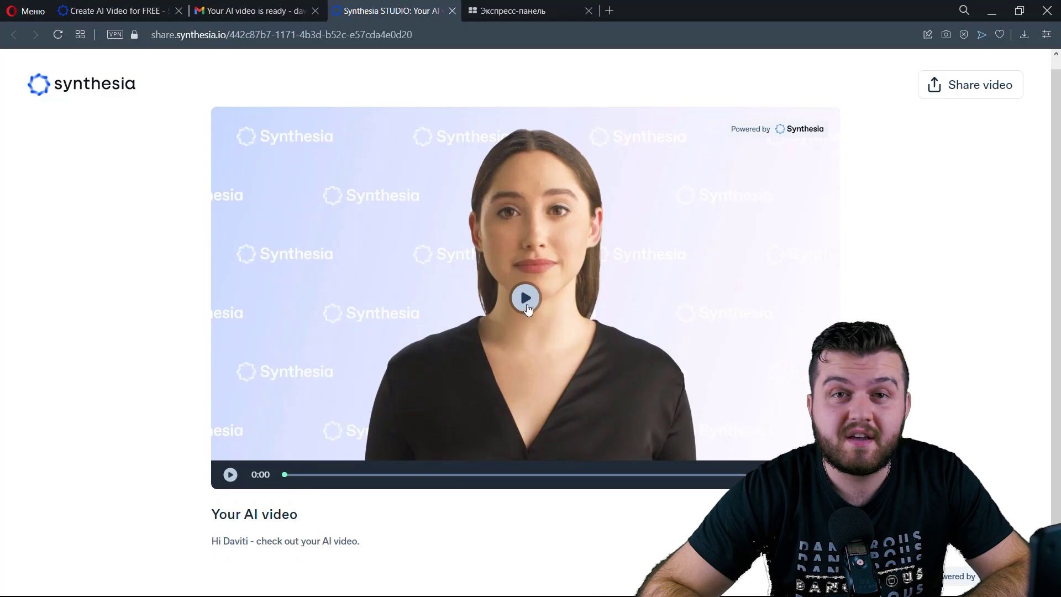
{"action": "left_click", "coordinate": [526, 303]}
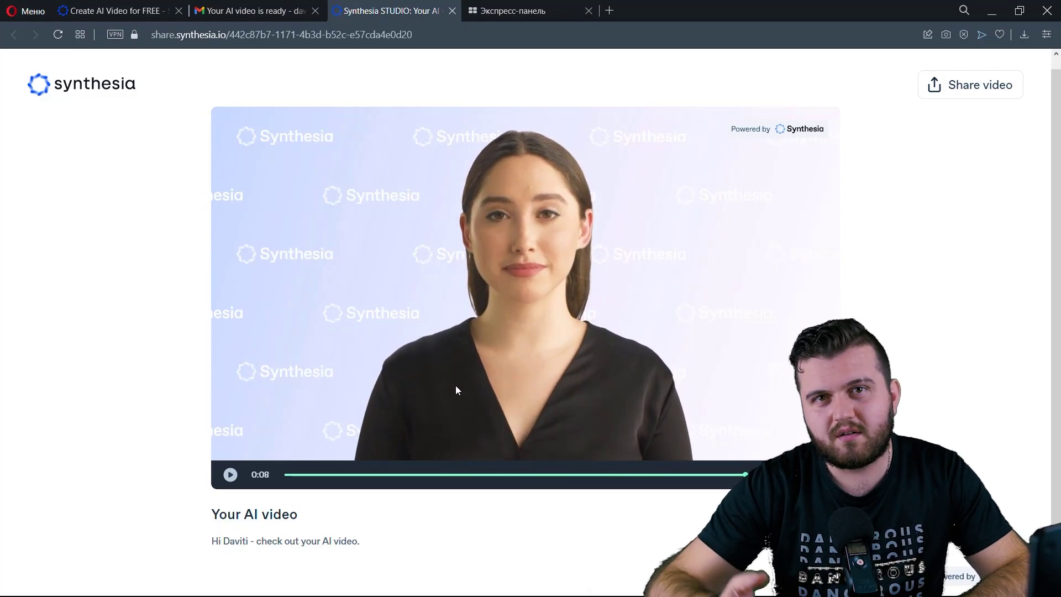
{"action": "left_click", "coordinate": [231, 476]}
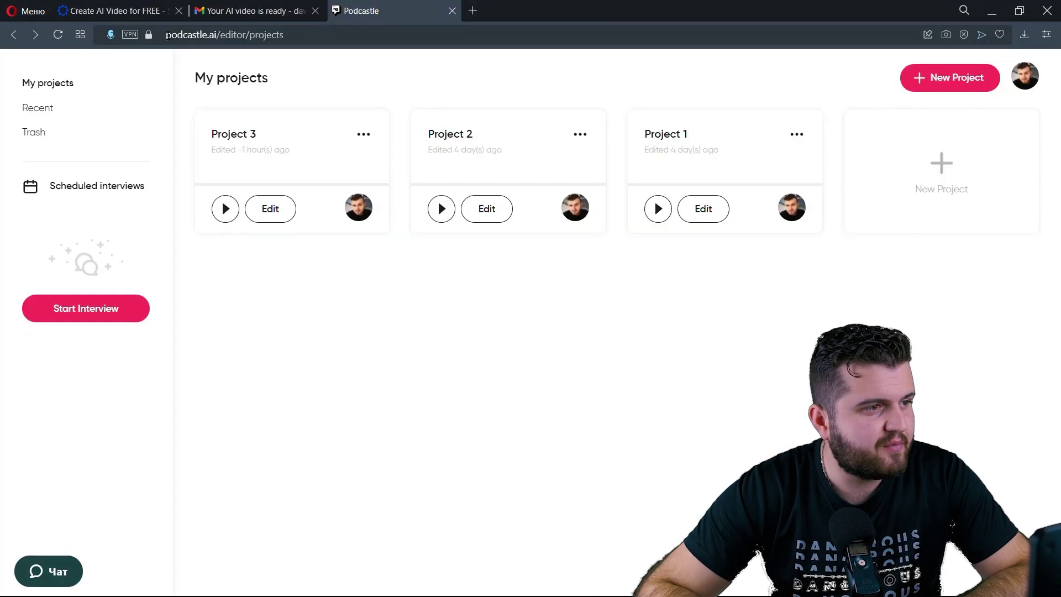
Switch to Podcastle, highlight its address podcastle.ai, and create a new project with a Text to Speech track
{"action": "left_click_drag", "start_coordinate": [167, 35], "coordinate": [220, 34]}
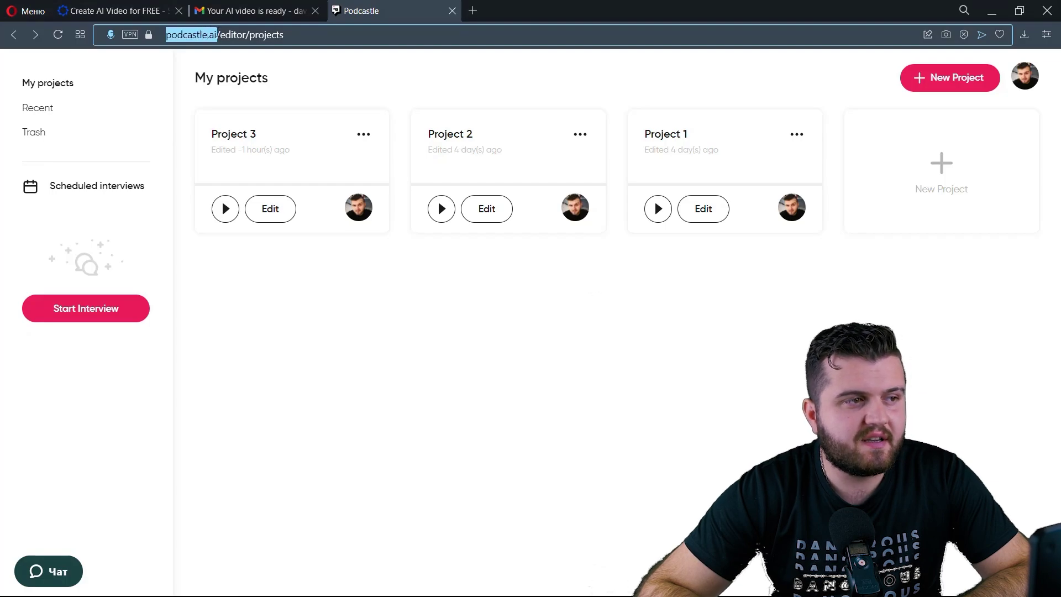
{"action": "left_click", "coordinate": [218, 36]}
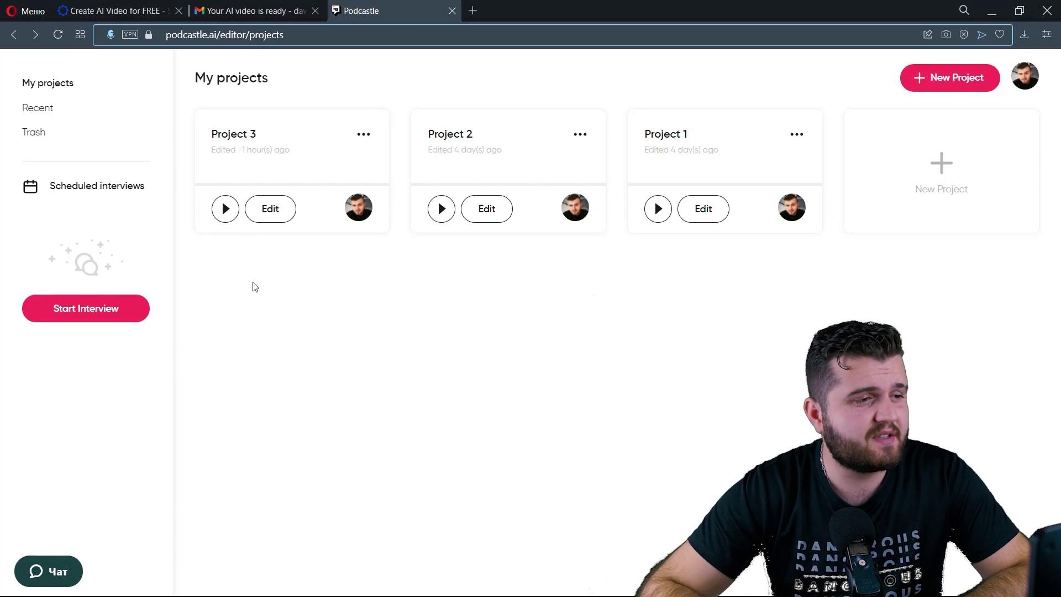
{"action": "left_click", "coordinate": [967, 82]}
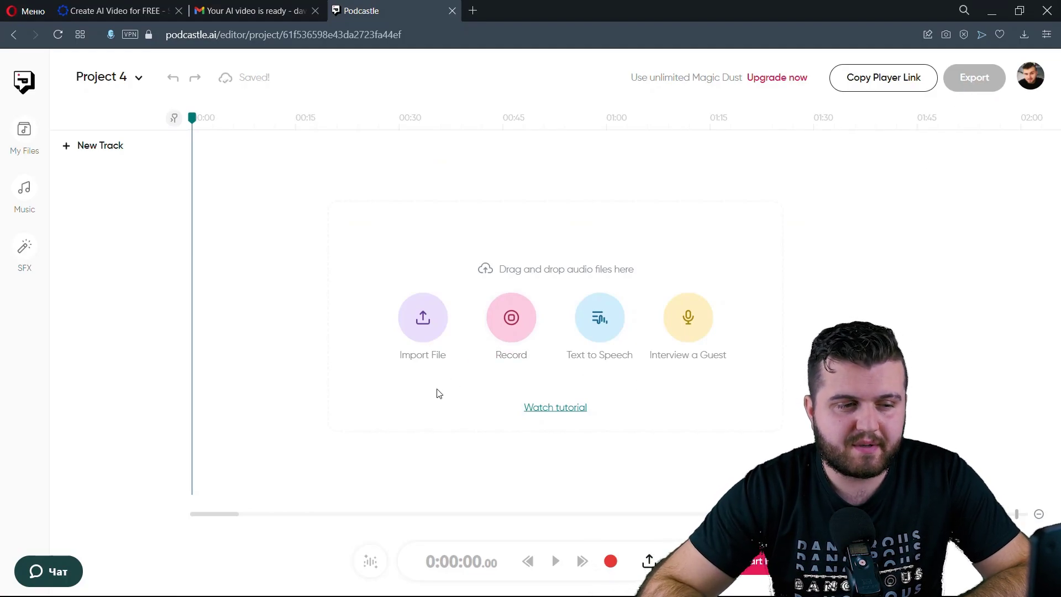
{"action": "left_click", "coordinate": [610, 328]}
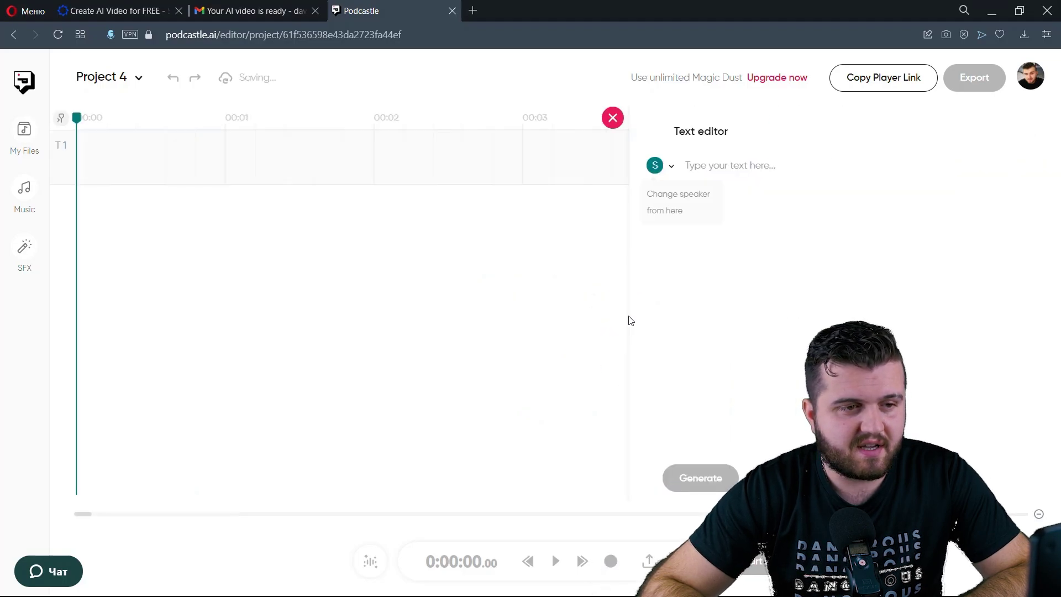
{"action": "left_click", "coordinate": [722, 163]}
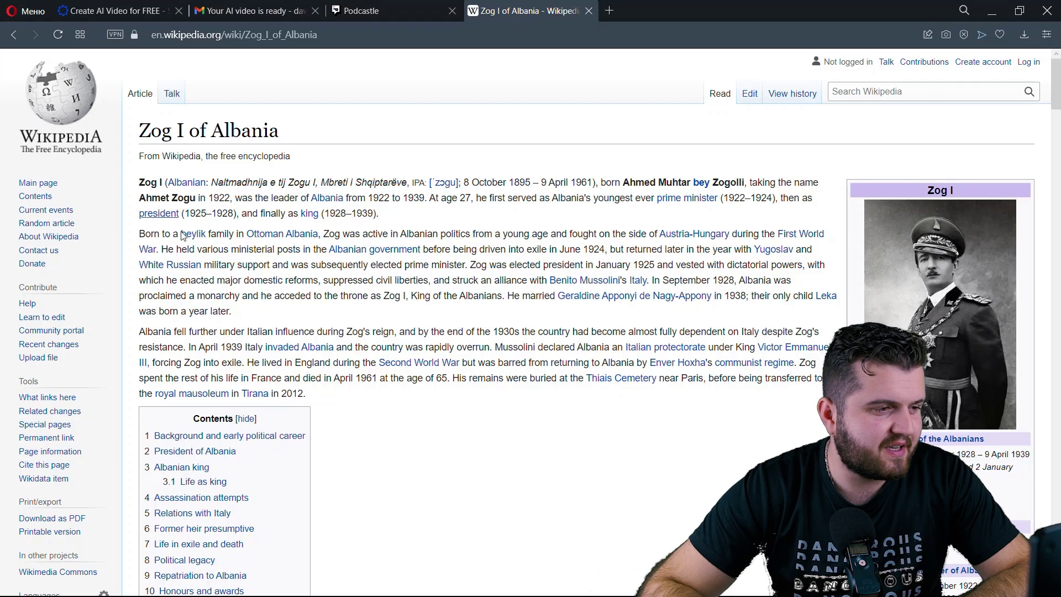
Copy the Wikipedia text from "Born to a beylik family" to "elected prime minister." in the Zog I article into Podcastle's text editor
{"action": "left_click_drag", "start_coordinate": [140, 235], "coordinate": [468, 260]}
{"action": "right_click", "coordinate": [469, 260]}
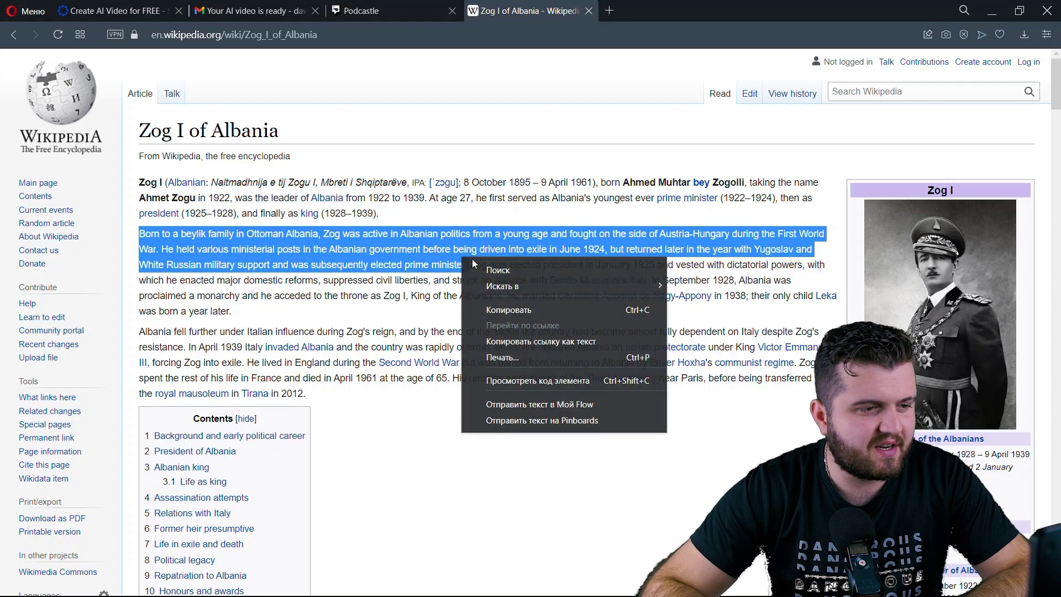
{"action": "left_click", "coordinate": [522, 310]}
{"action": "key", "text": "ctrl+Tab"}
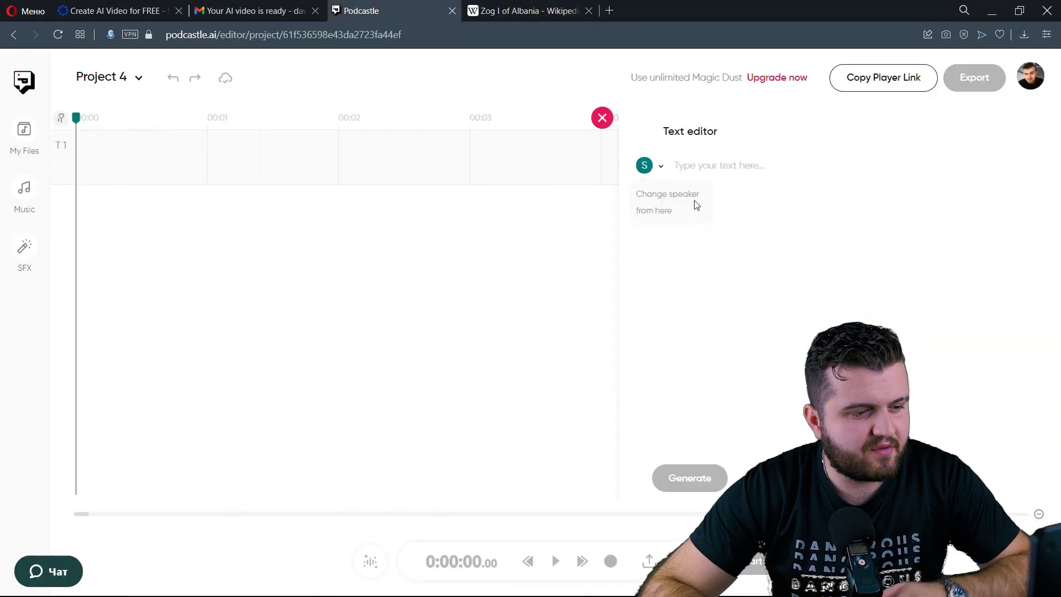
{"action": "key", "text": "ctrl+v"}
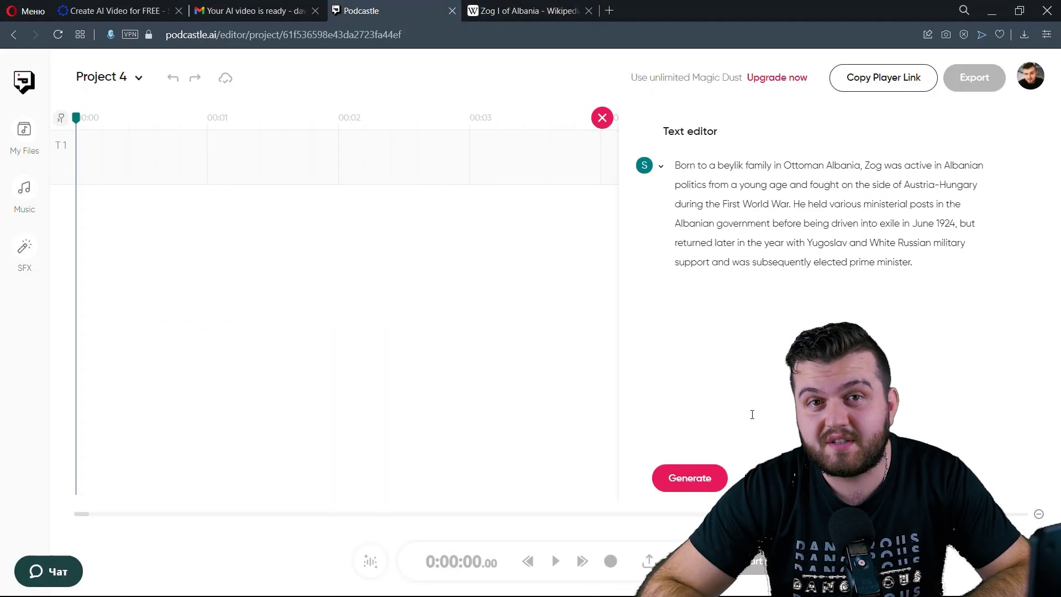
Generate speech from the pasted text and play the audio, returning to the Zog I of Albania article on Wikipedia
{"action": "left_click", "coordinate": [696, 486]}
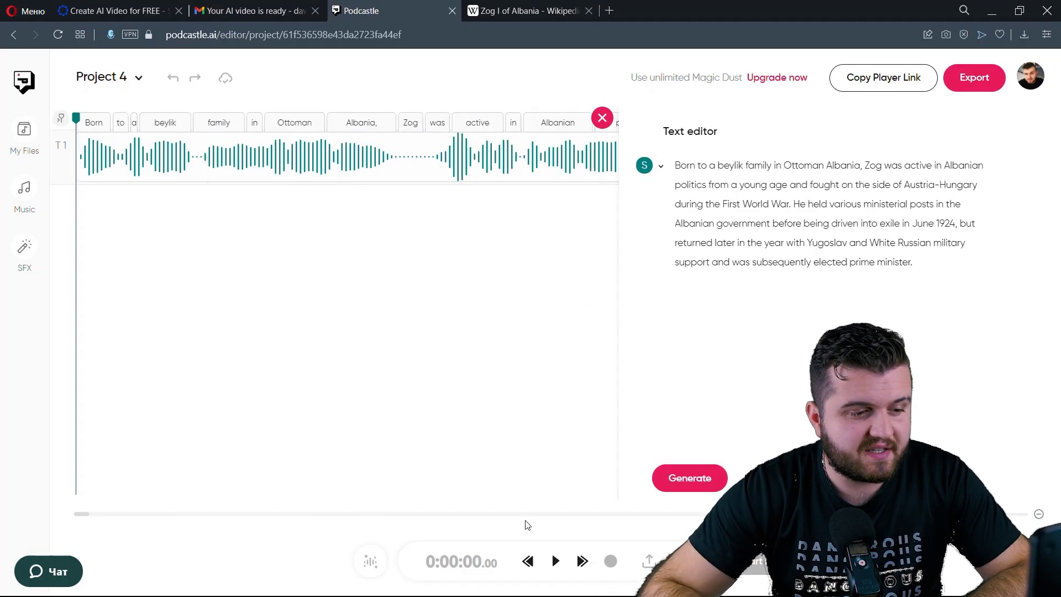
{"action": "left_click", "coordinate": [557, 560]}
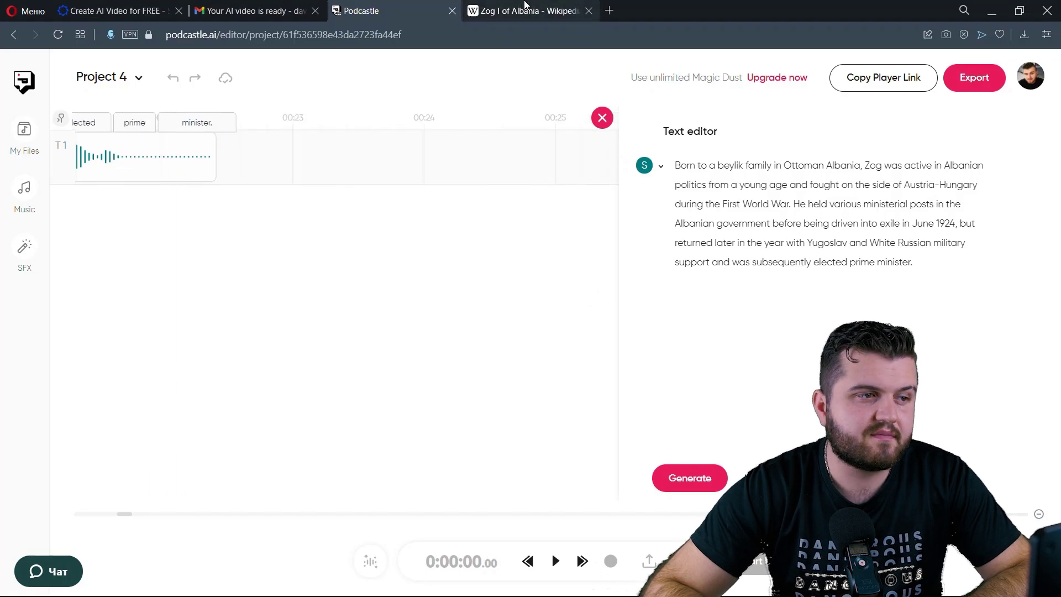
{"action": "left_click", "coordinate": [526, 5]}
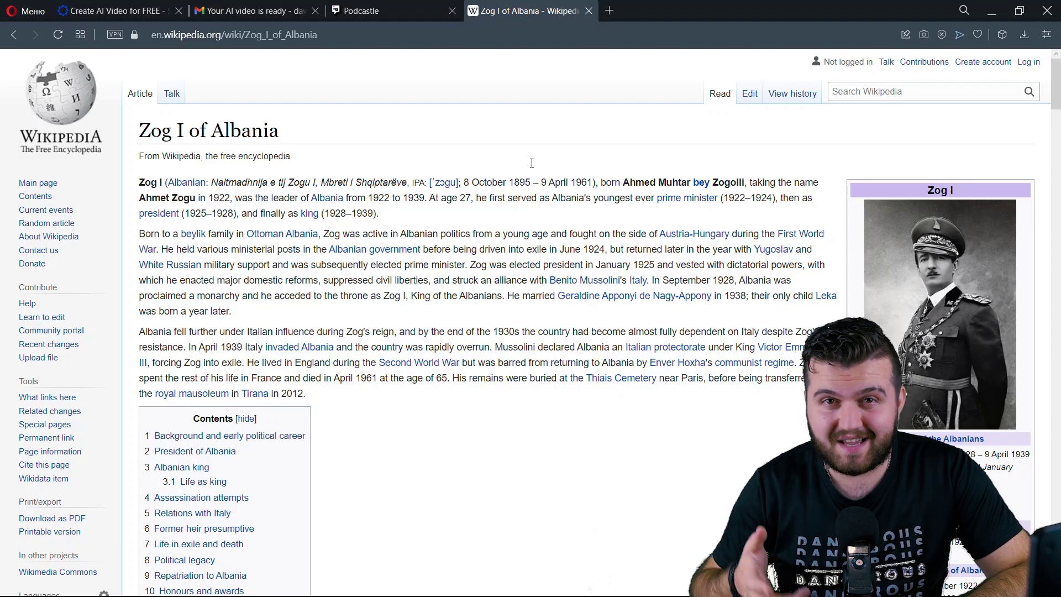